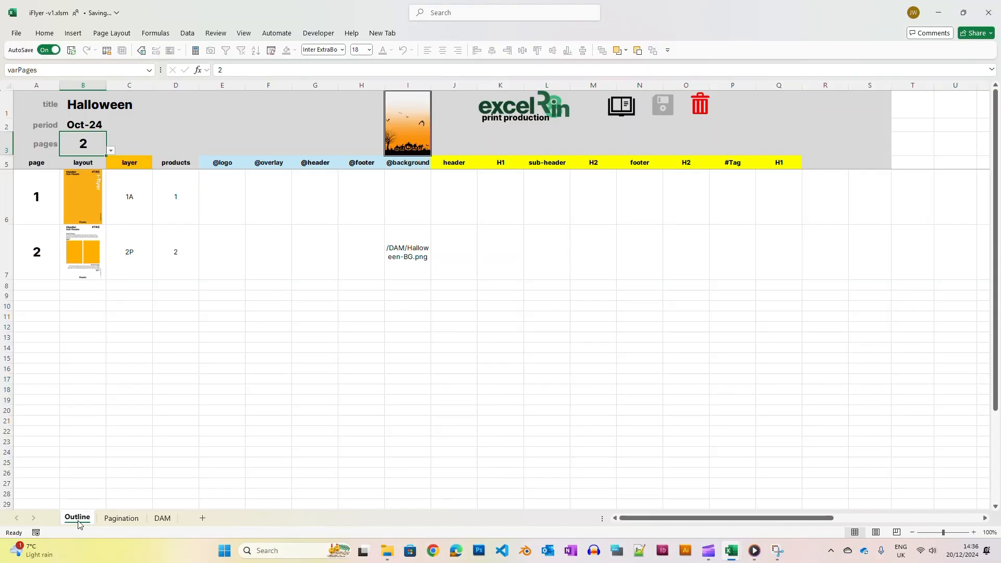
# Look through the DAM, Pagination and Outline sheets of the workbook
pyautogui.click(169, 521)
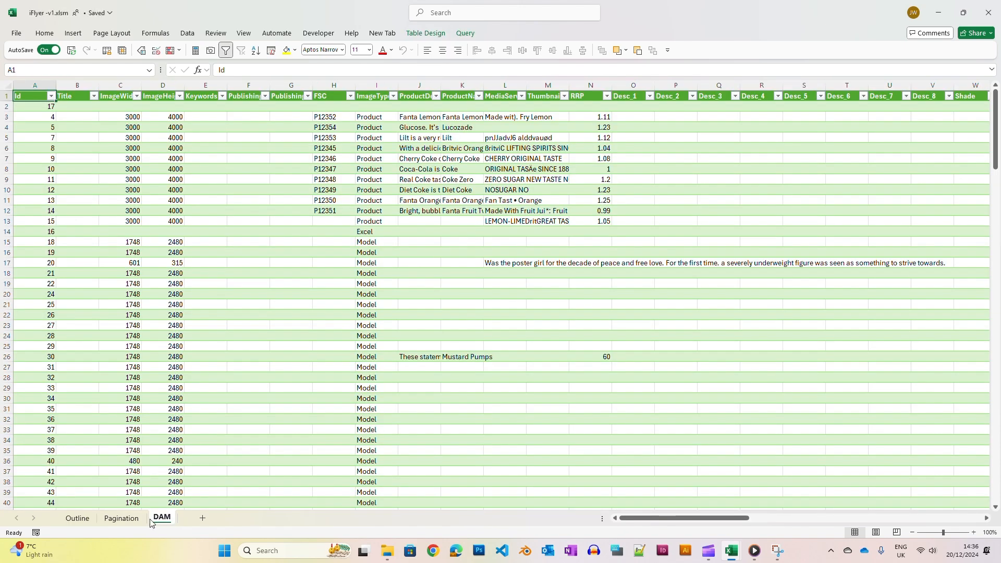
pyautogui.click(78, 519)
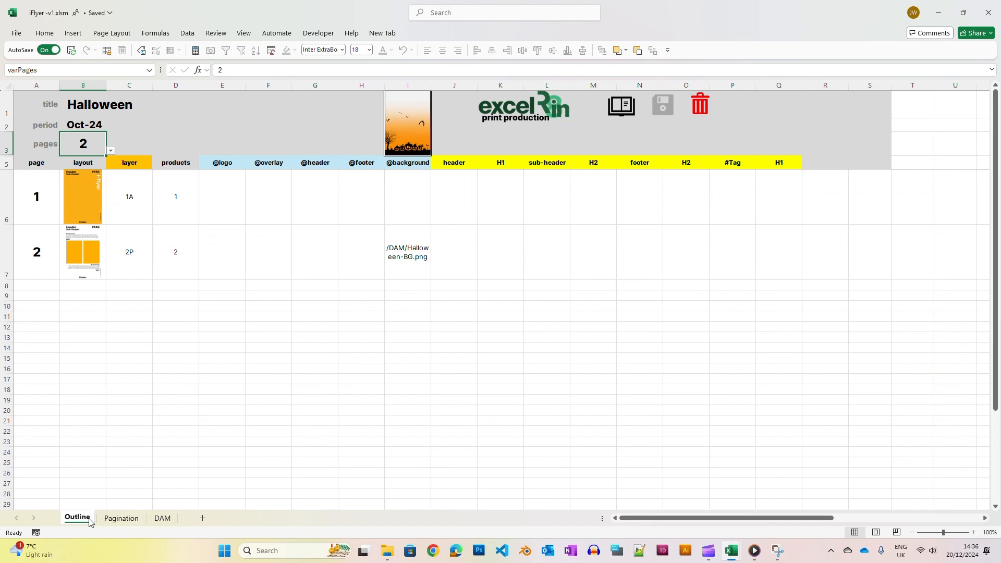
pyautogui.click(122, 519)
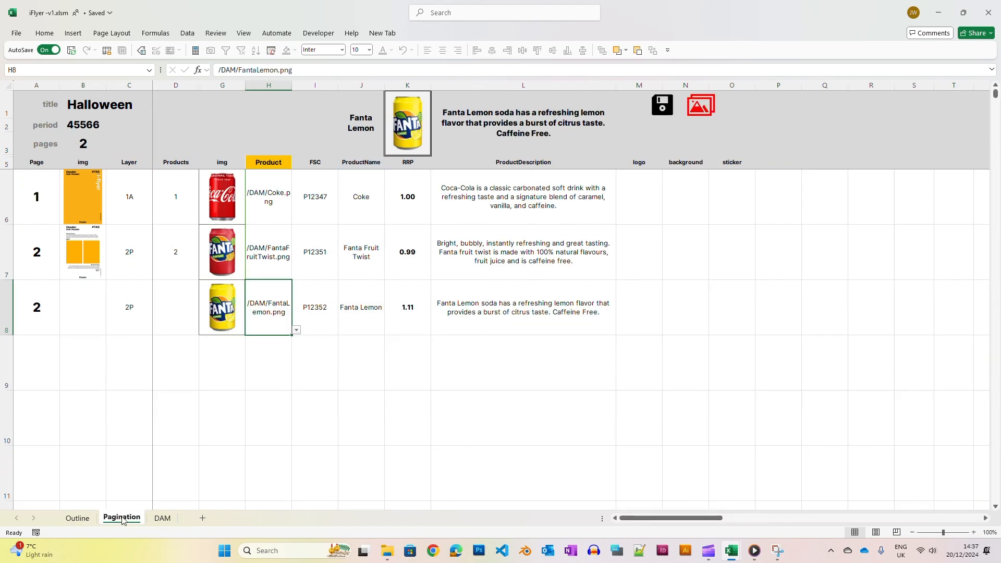
pyautogui.click(78, 518)
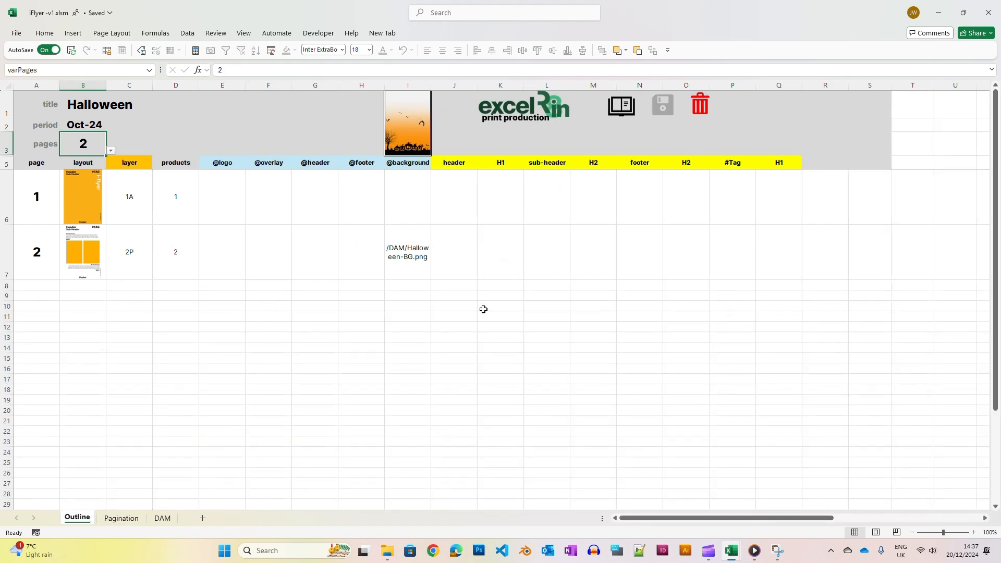
# Reset the workbook with the erase button, confirming that everything should be erased
pyautogui.click(699, 108)
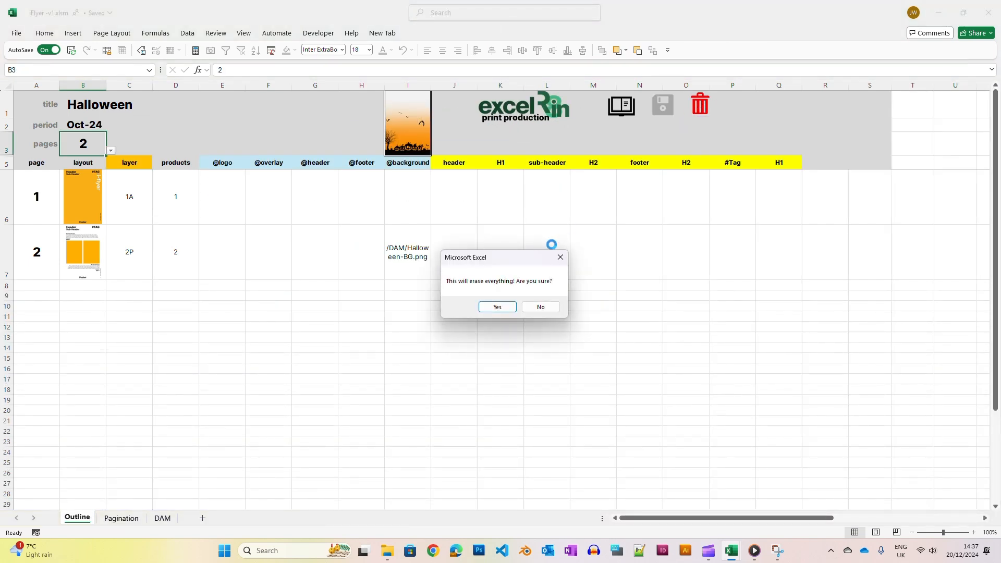
pyautogui.click(504, 311)
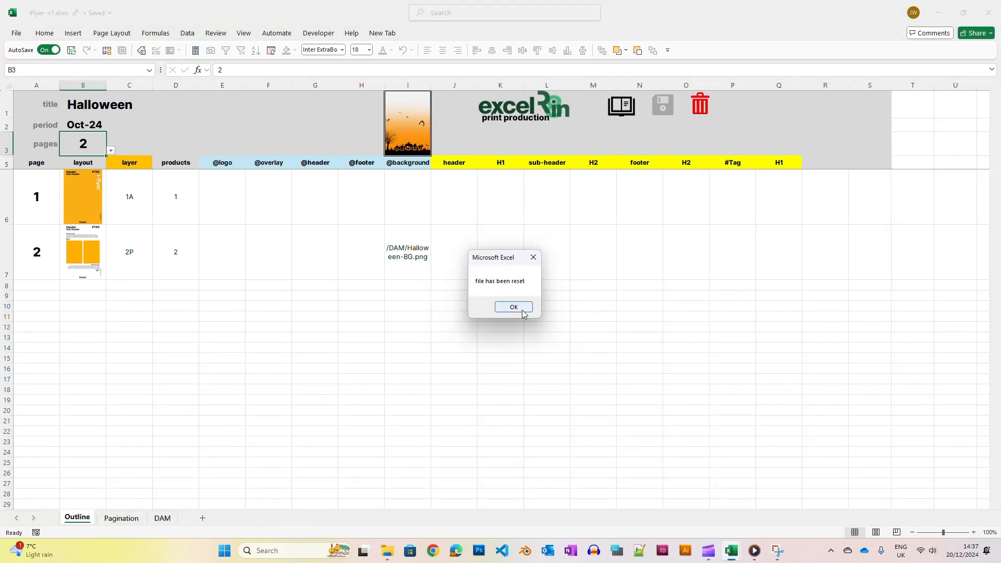
pyautogui.click(522, 312)
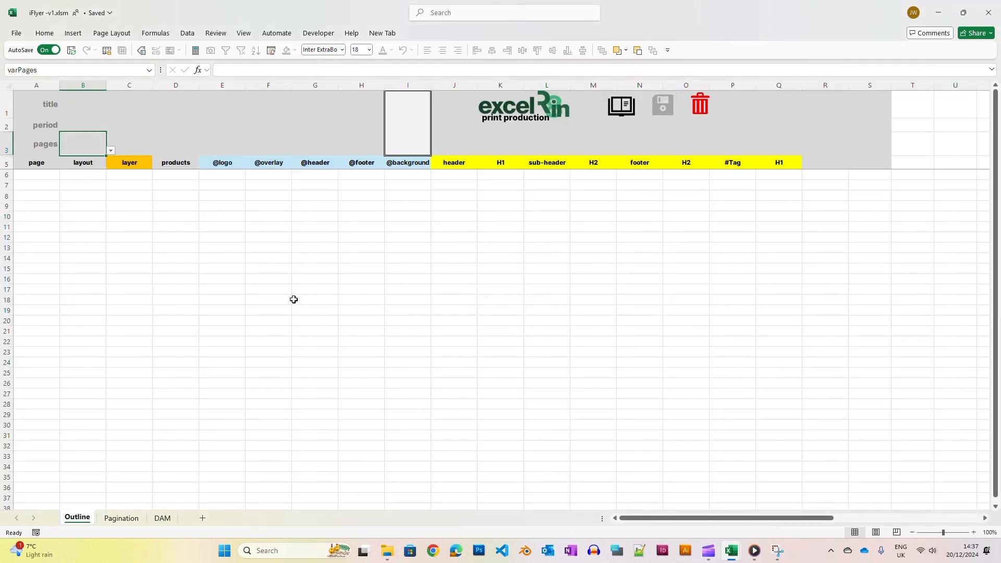
# Fill in the flyer title as The Winter Collection, the period as December 2024 and the page count as 8
pyautogui.click(85, 105)
pyautogui.write('The Winter Collection')
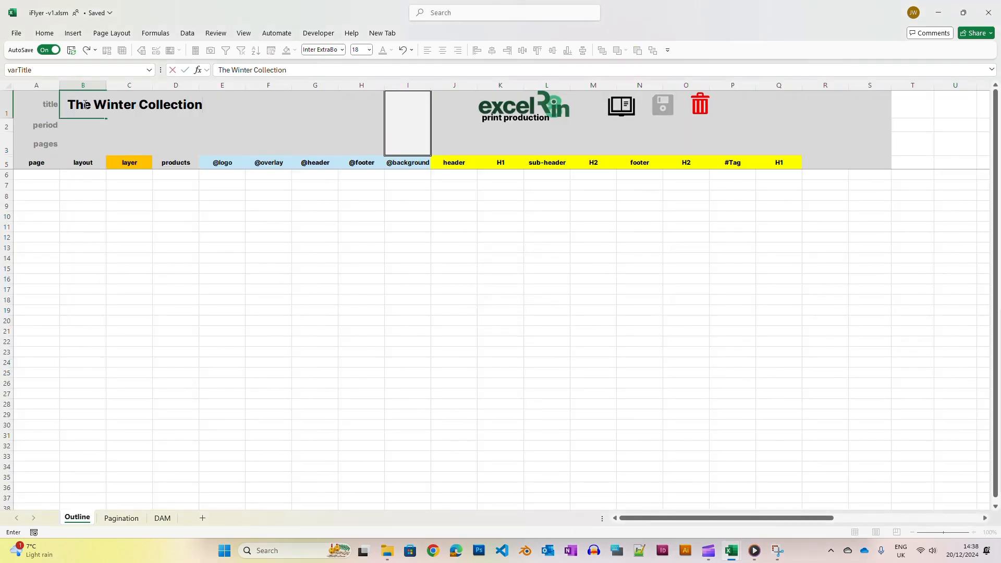
pyautogui.press('Return')
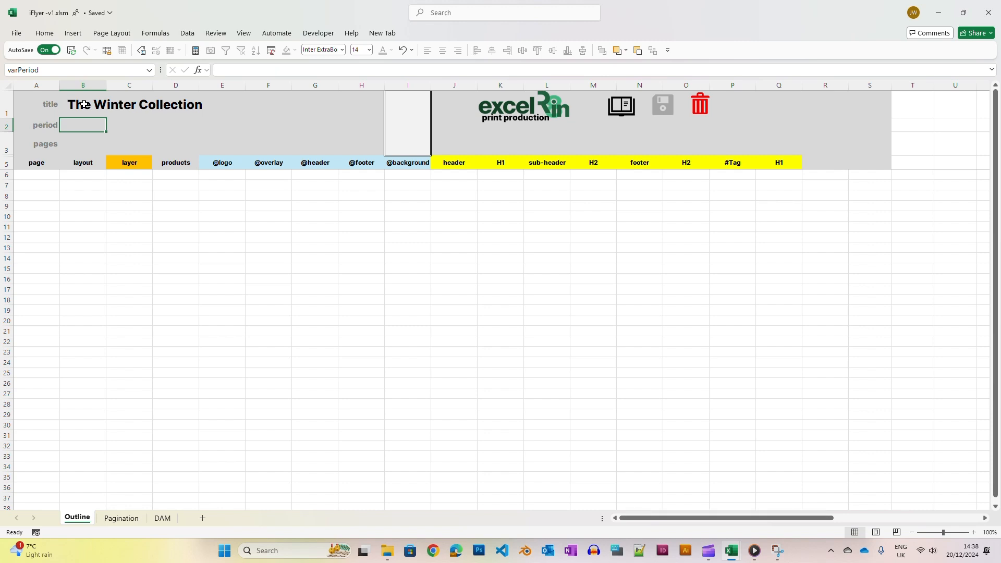
pyautogui.write('December 2024')
pyautogui.press('Return')
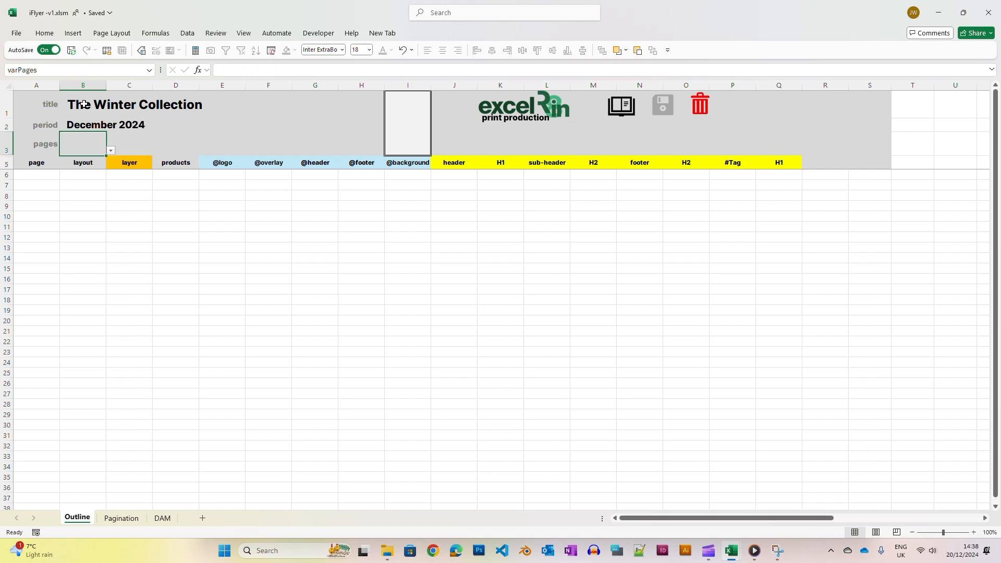
pyautogui.click(111, 152)
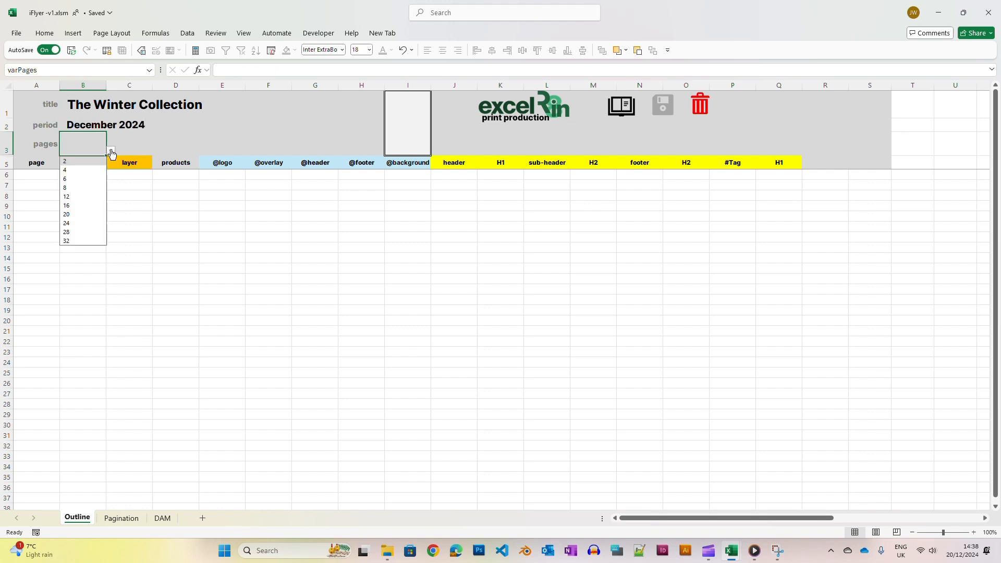
pyautogui.click(80, 188)
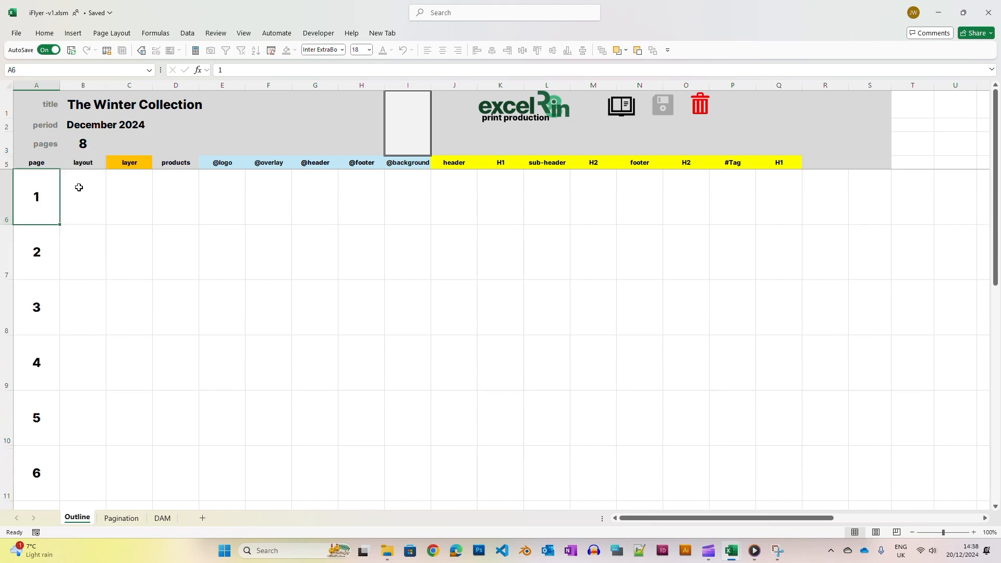
# Set page 1's layer to 1A
pyautogui.click(79, 187)
pyautogui.click(141, 192)
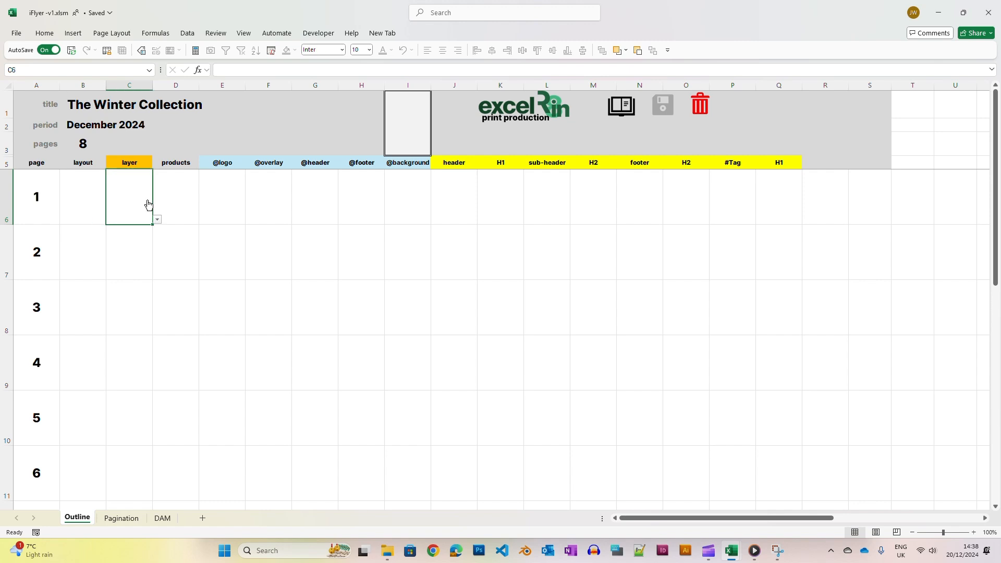
pyautogui.click(158, 221)
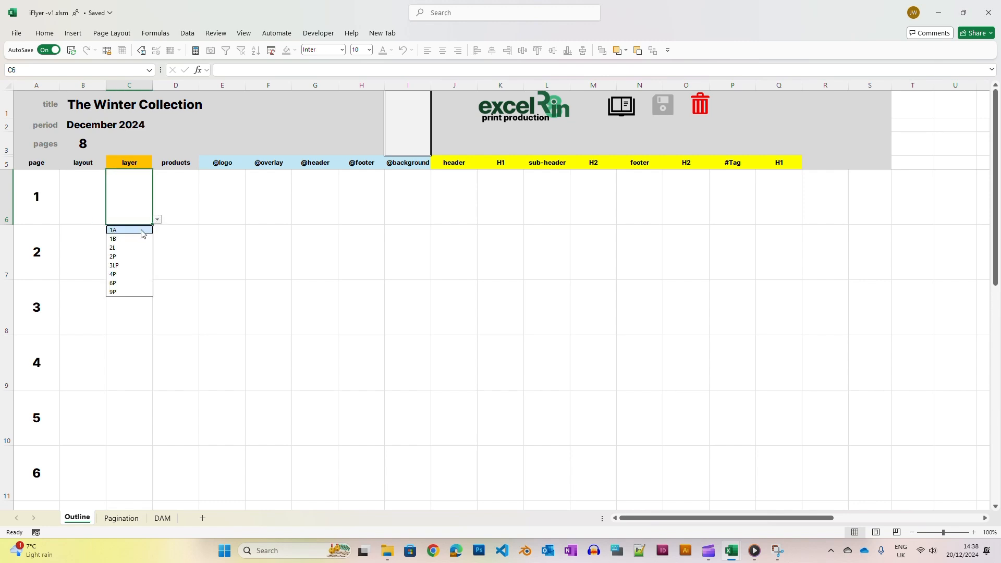
pyautogui.click(138, 165)
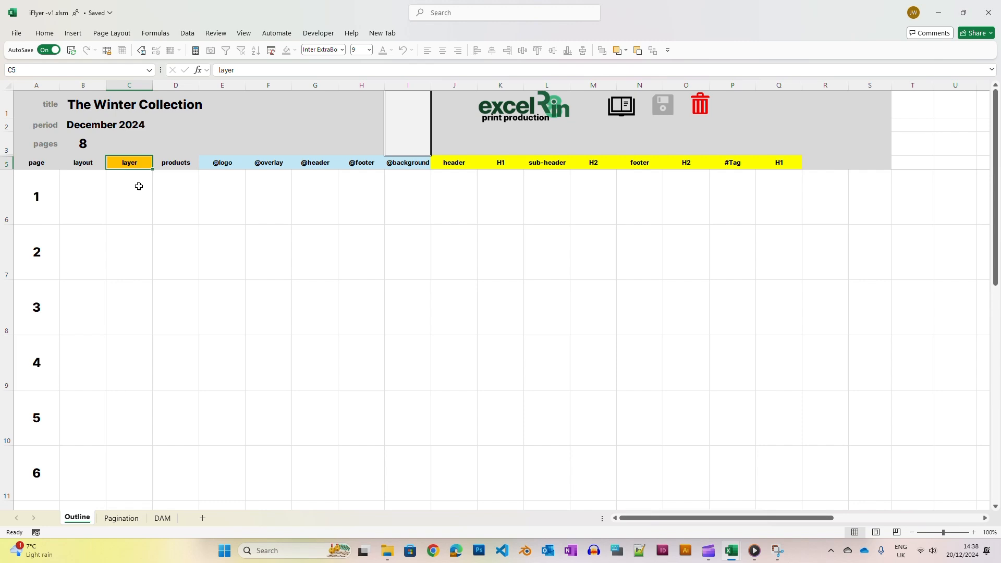
pyautogui.click(138, 186)
pyautogui.click(157, 219)
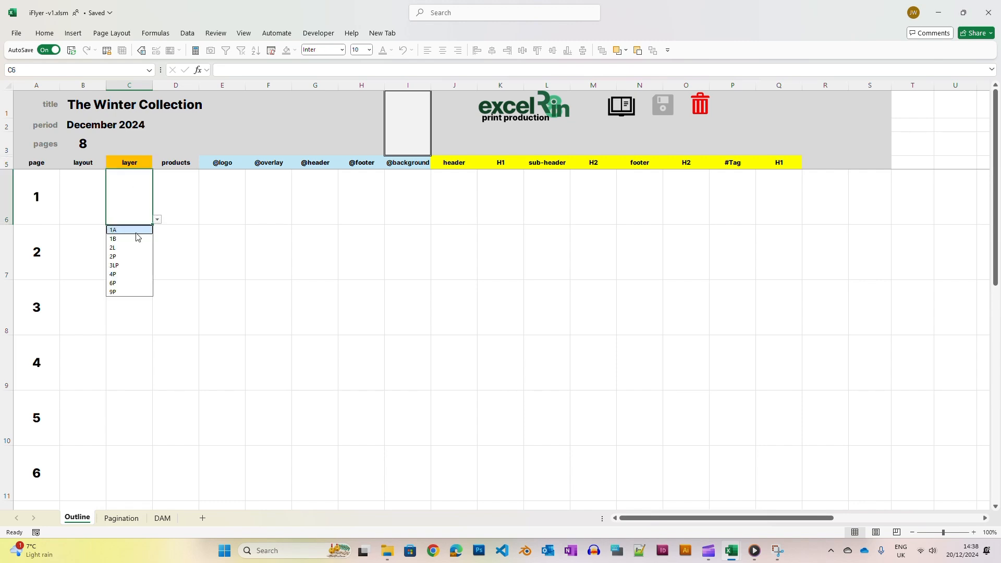
pyautogui.click(137, 230)
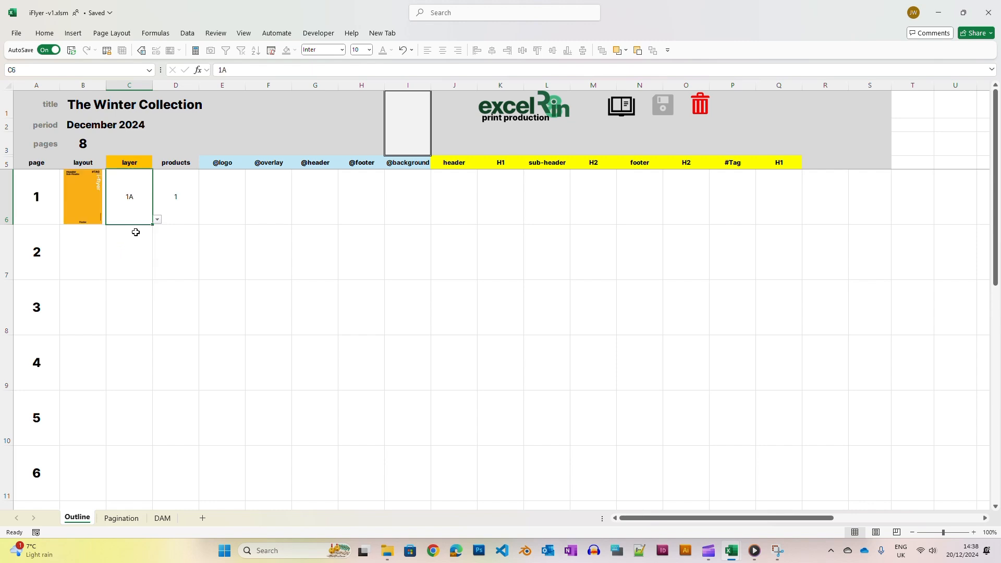
# Set page 1's logo to /DAM/i-flyer-logo-p.png
pyautogui.click(223, 209)
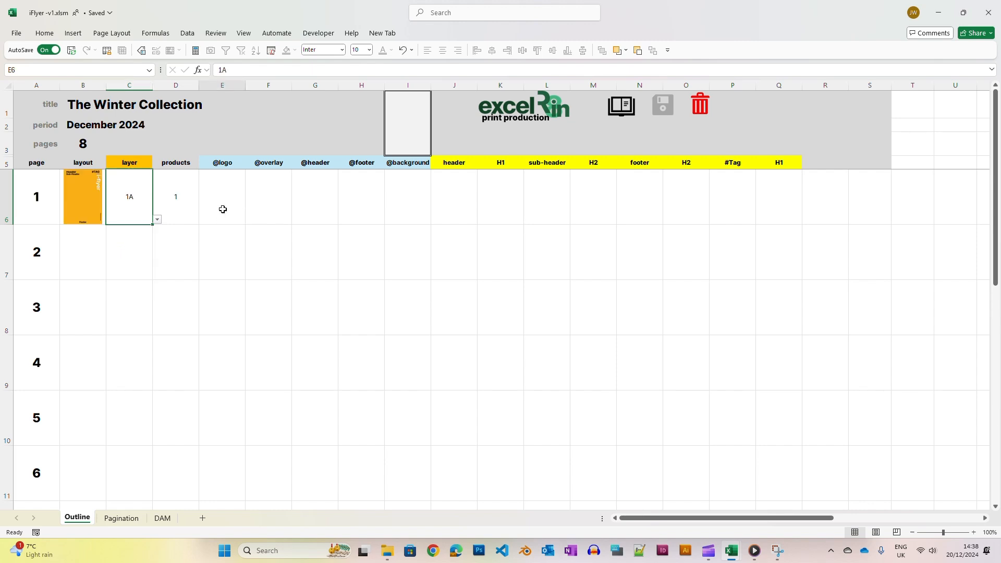
pyautogui.click(250, 220)
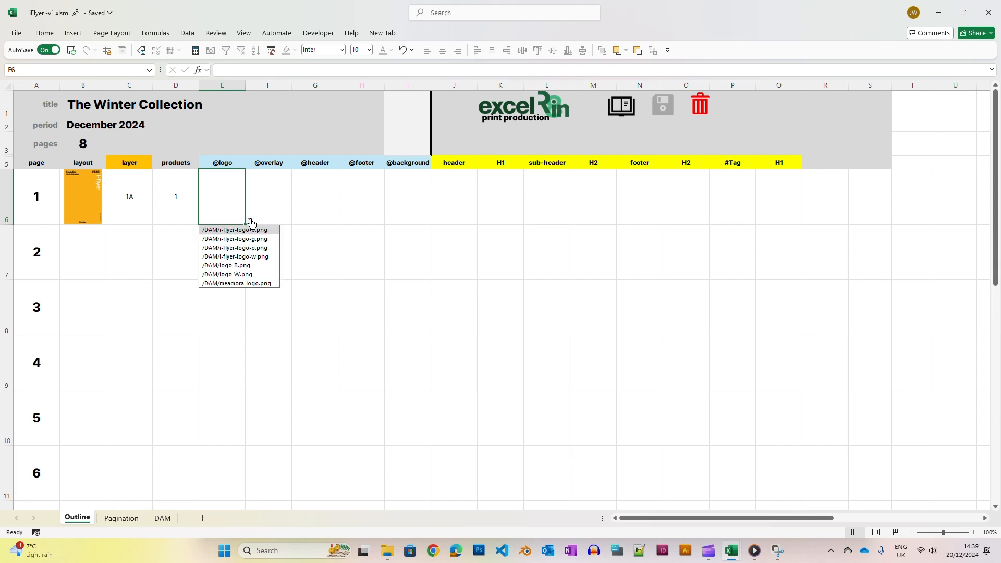
pyautogui.click(250, 248)
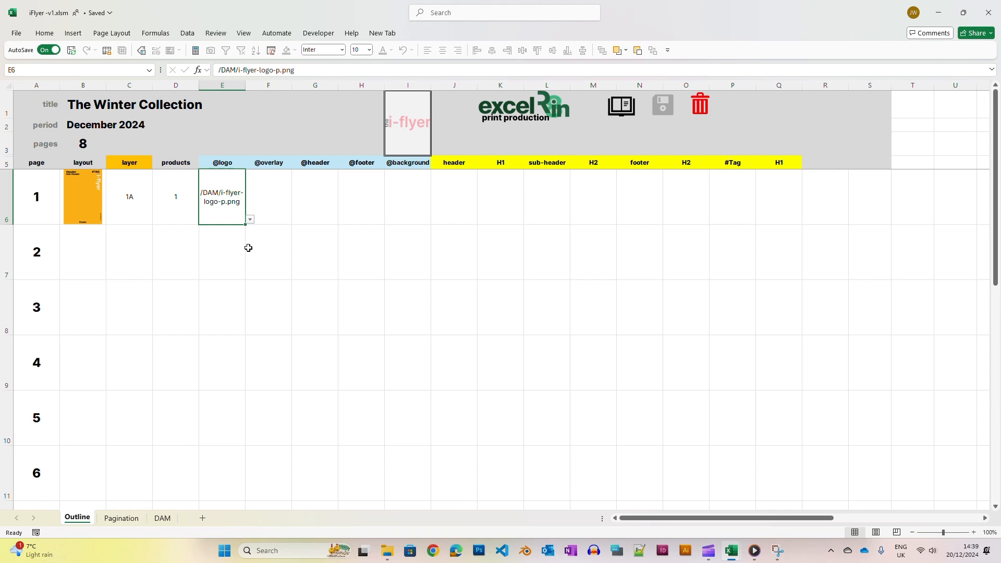
# Set page 2's layer to 1B
pyautogui.click(135, 242)
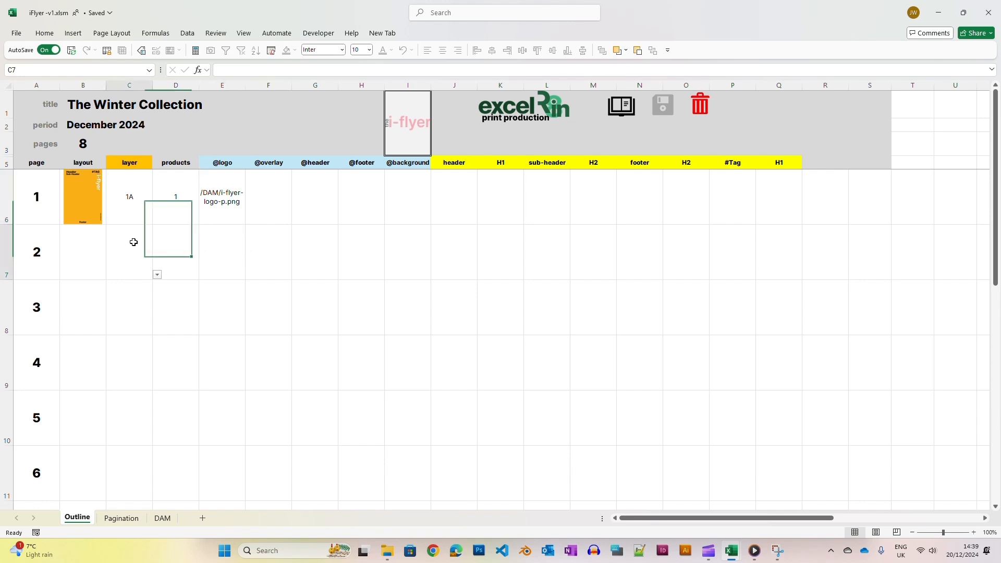
pyautogui.click(157, 276)
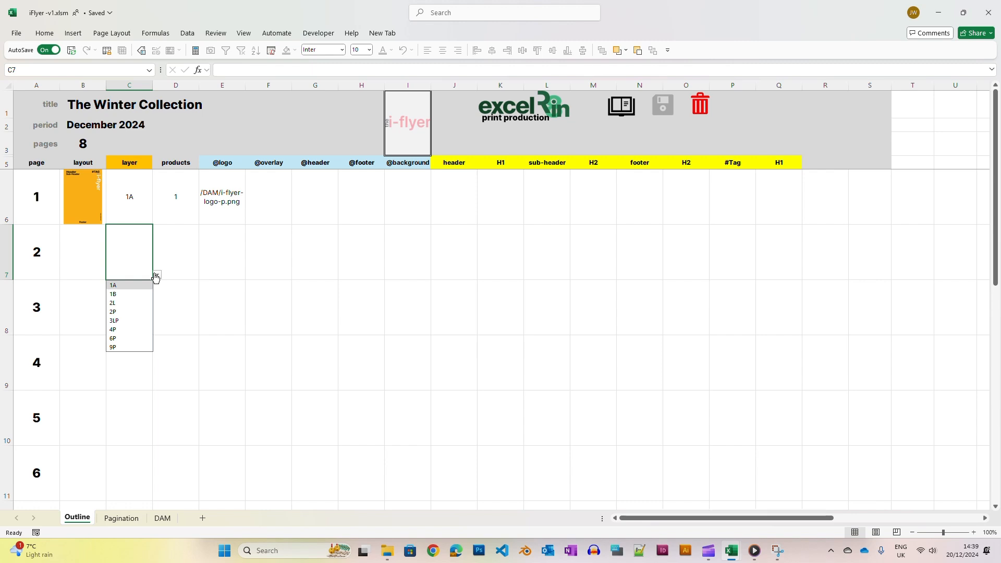
pyautogui.click(130, 294)
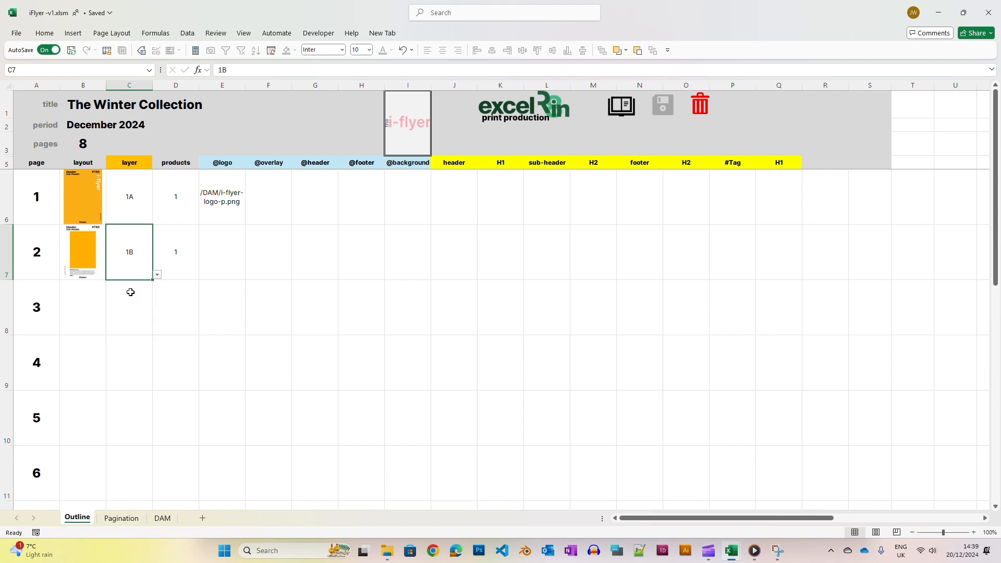
# Set page 2's overlay to /DAM/bauble-heart.png
pyautogui.click(272, 263)
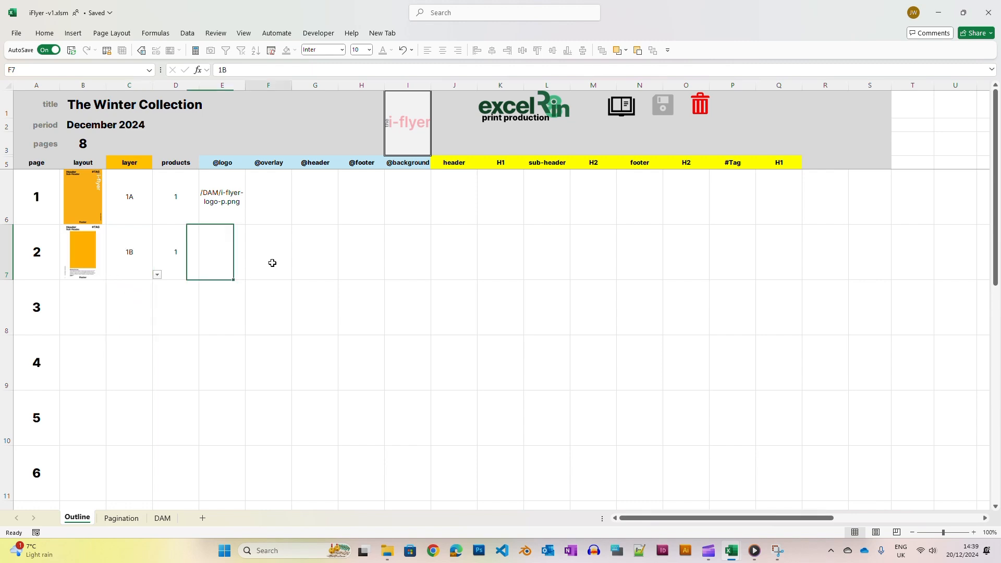
pyautogui.click(296, 276)
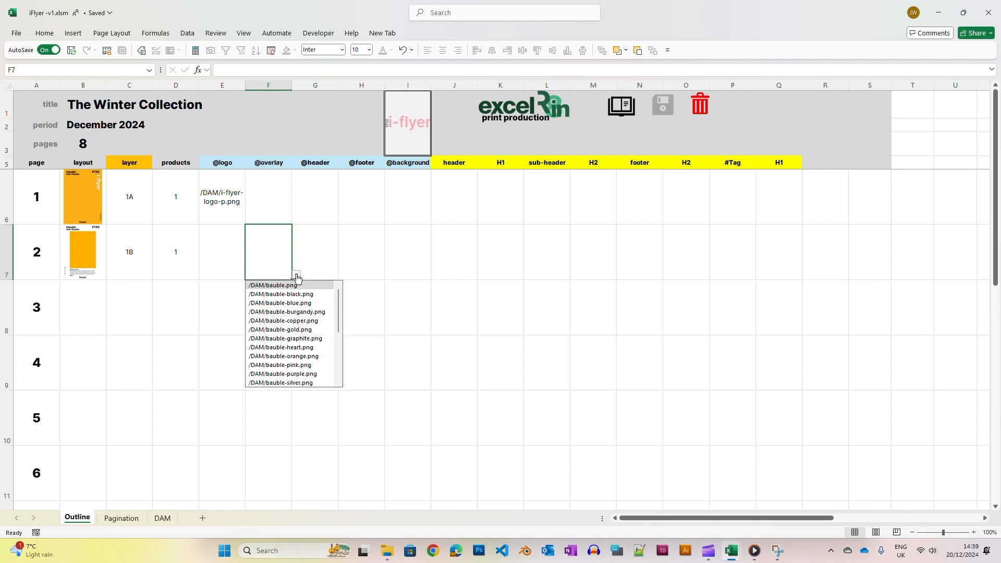
pyautogui.scroll(-1, 303, 309)
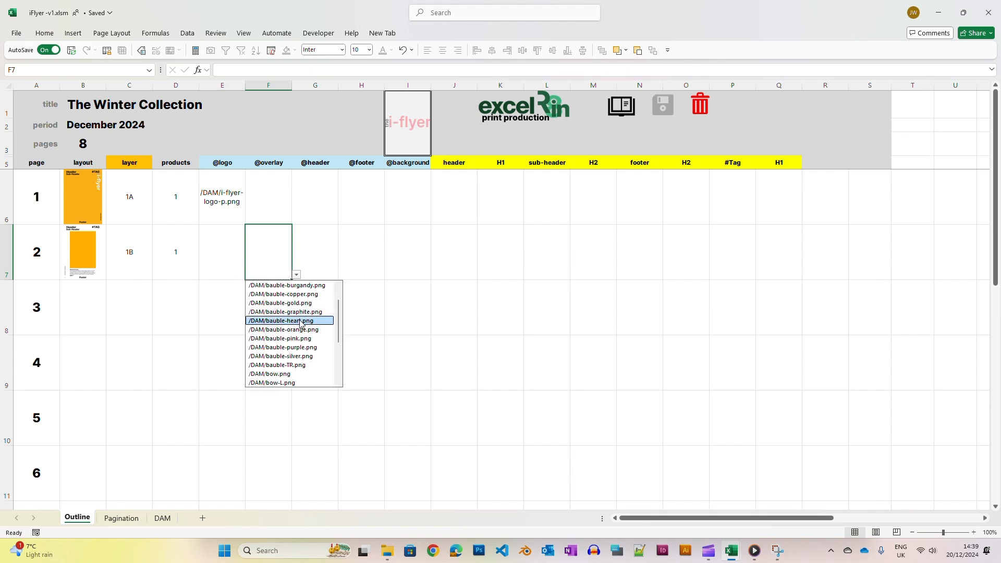
pyautogui.click(301, 322)
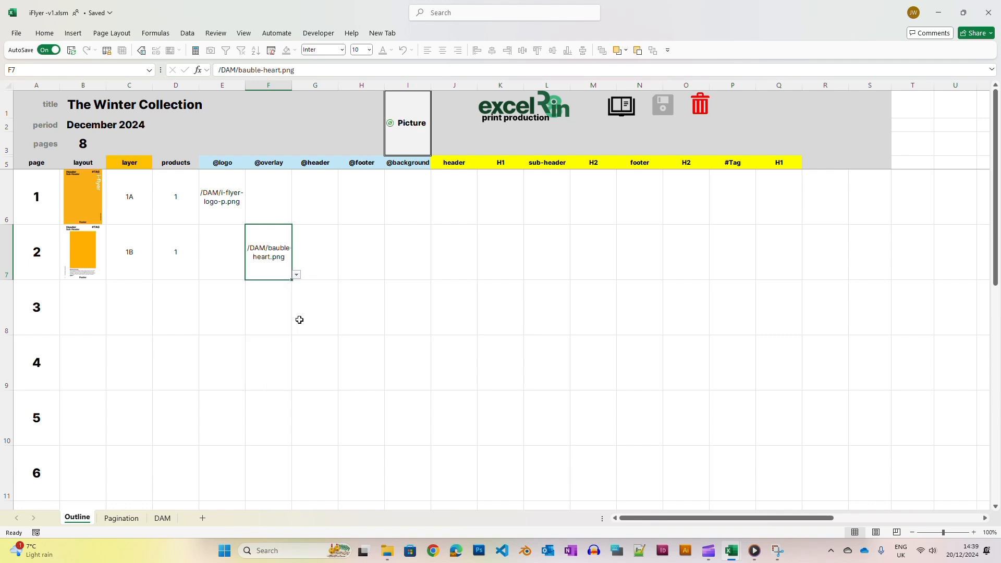
# Set page 2's background to /DAM/Valentines.jpg
pyautogui.click(402, 259)
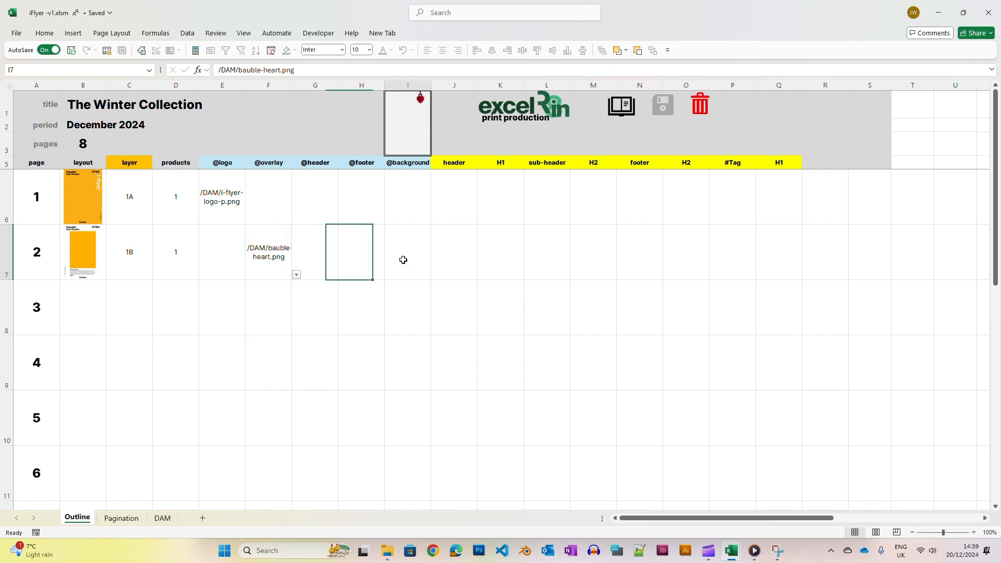
pyautogui.click(436, 275)
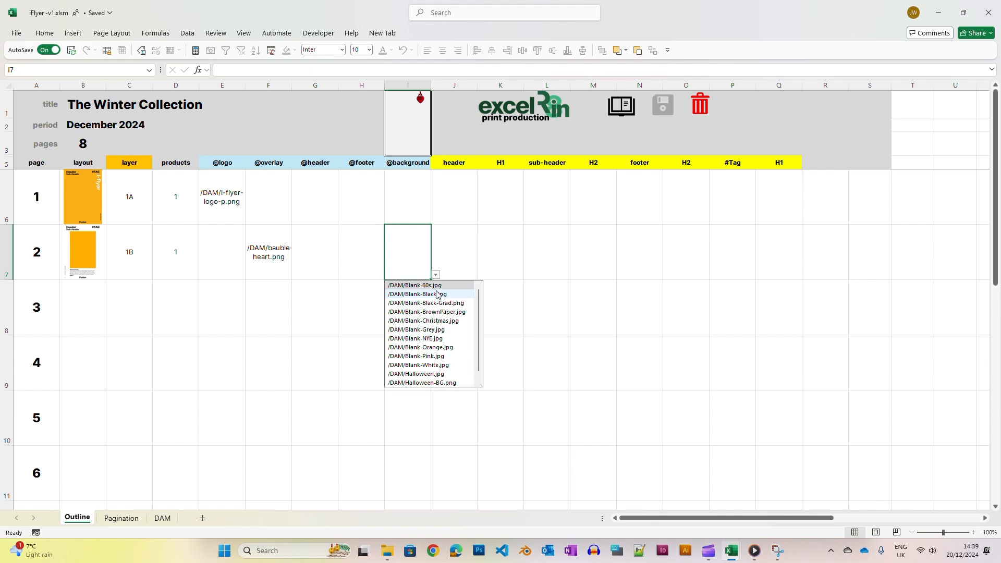
pyautogui.scroll(-1, 438, 311)
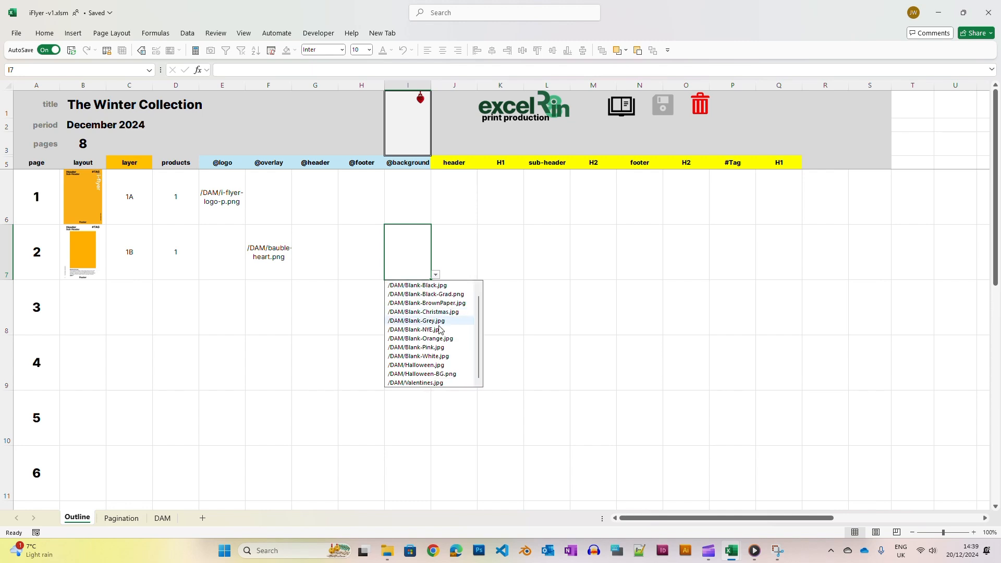
pyautogui.click(435, 383)
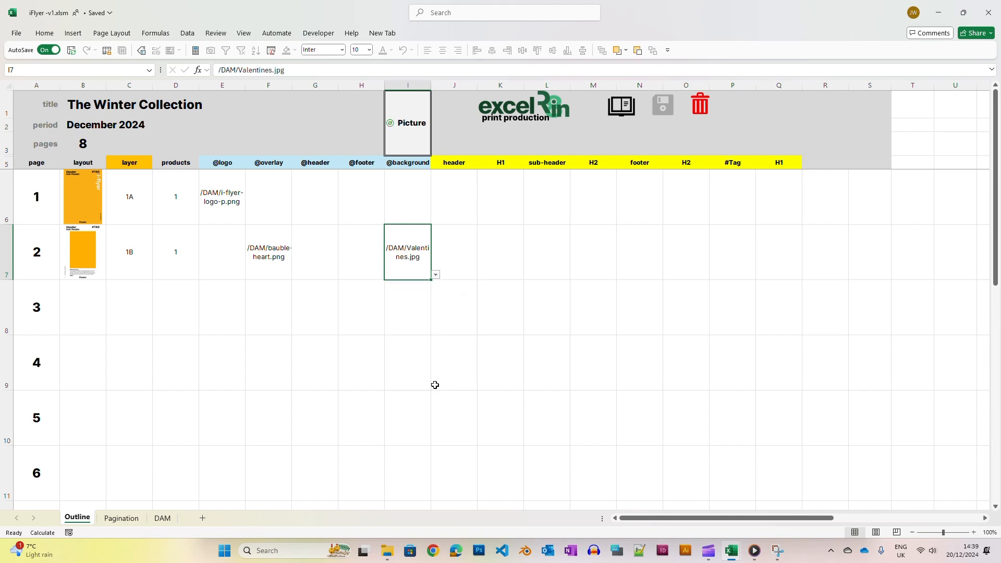
# Enter Header as page 2's header text
pyautogui.click(459, 256)
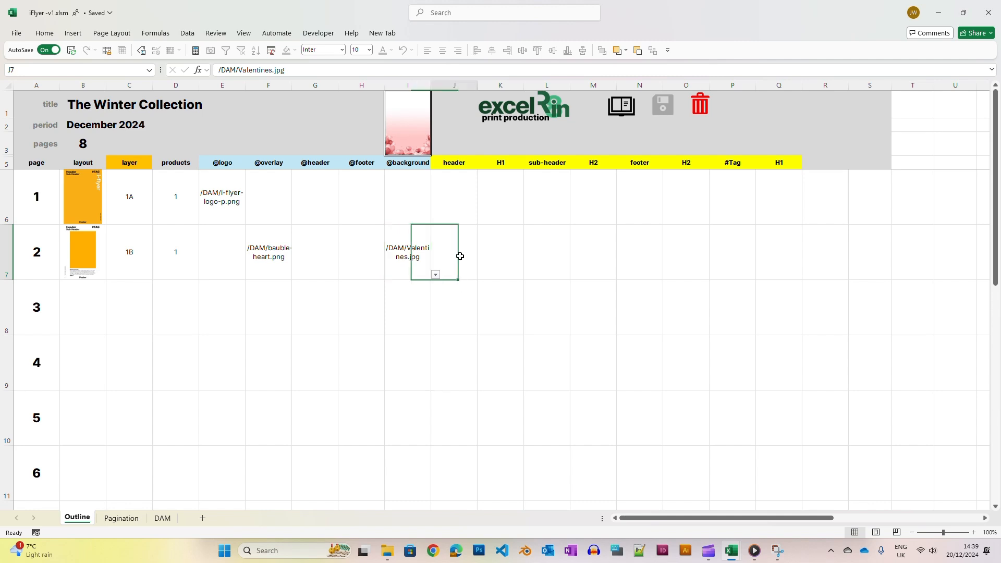
pyautogui.write('Header')
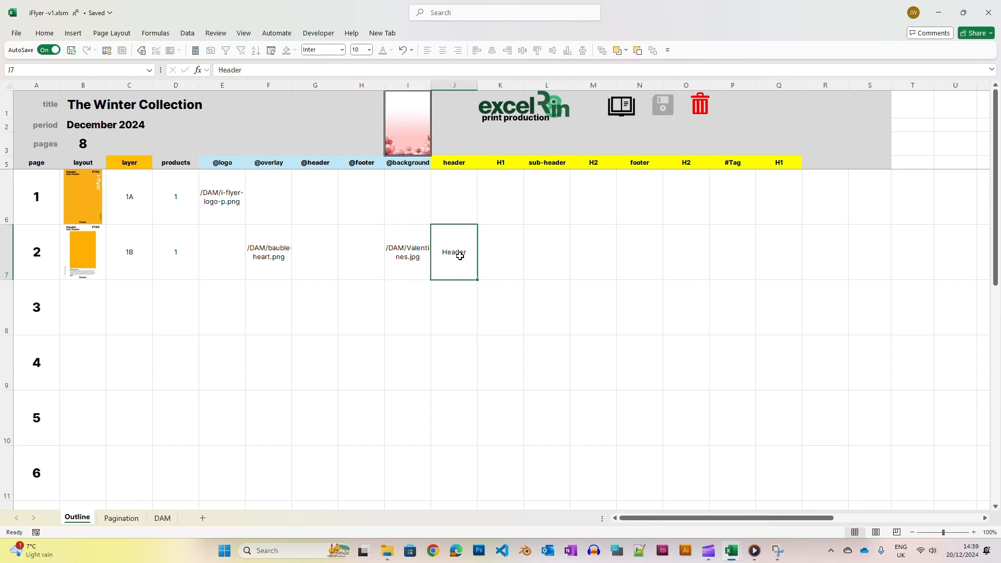
pyautogui.press('Tab')
# Change the heading level column after header from its current option to H3
pyautogui.click(506, 161)
pyautogui.click(529, 166)
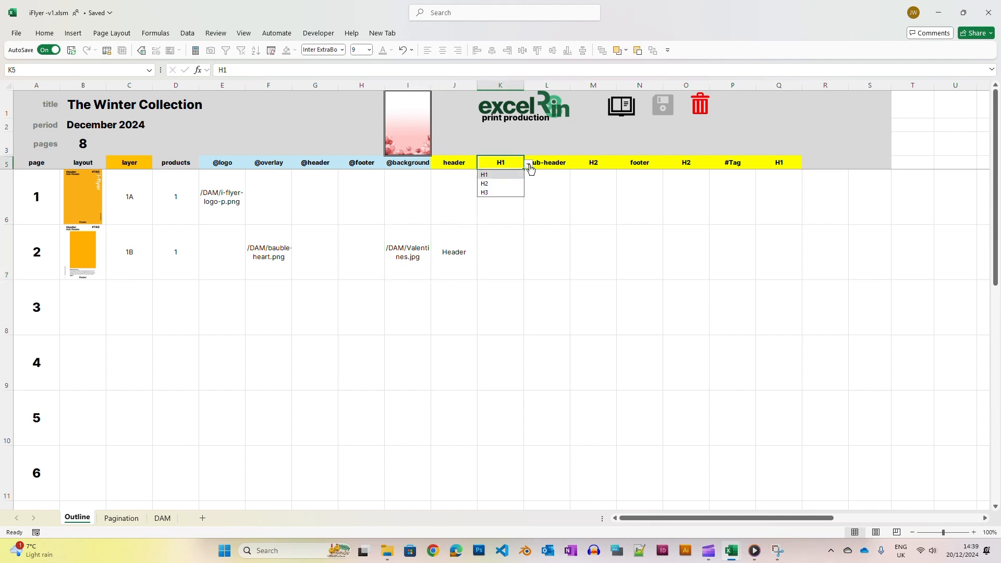
pyautogui.click(502, 192)
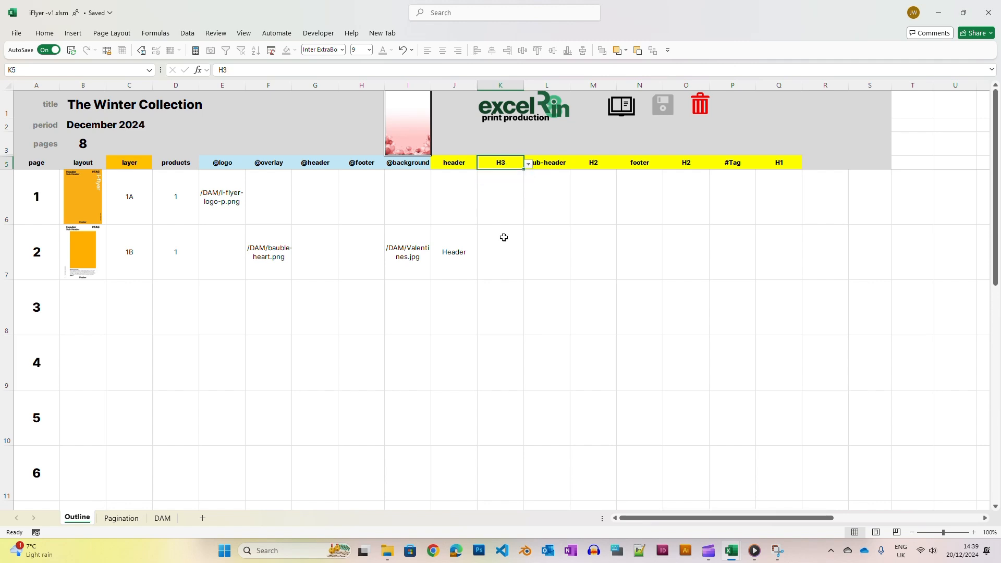
# Change the heading level column after header to H1
pyautogui.click(503, 237)
pyautogui.click(528, 275)
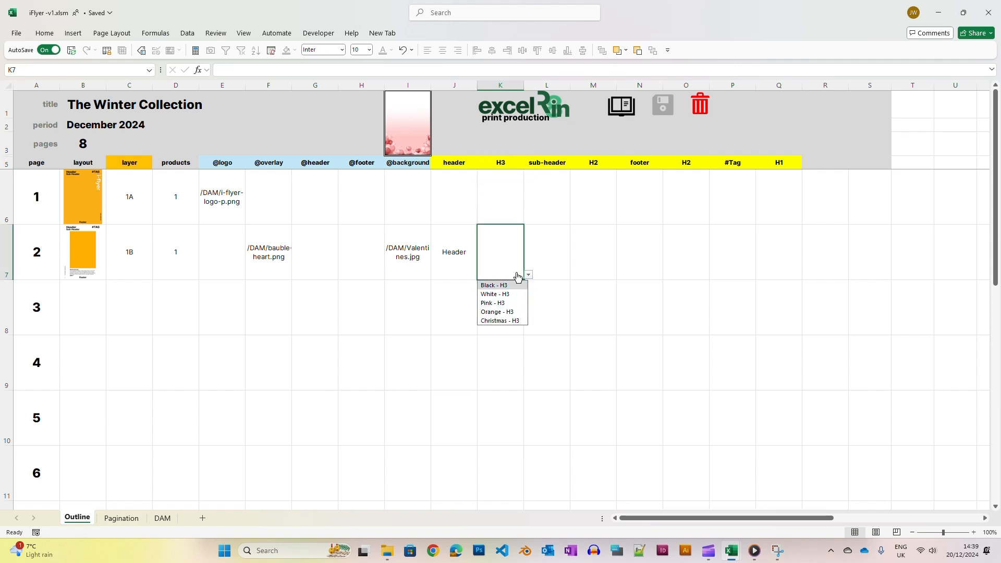
pyautogui.click(513, 166)
pyautogui.click(529, 166)
pyautogui.click(507, 175)
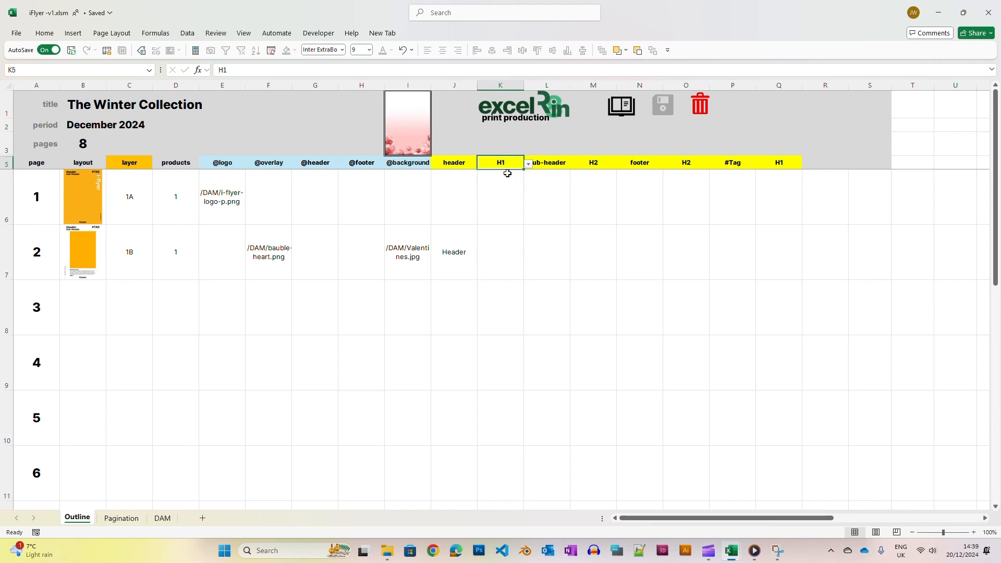
# Set page 2's H1 colour option to Black - H1
pyautogui.click(520, 268)
pyautogui.click(528, 274)
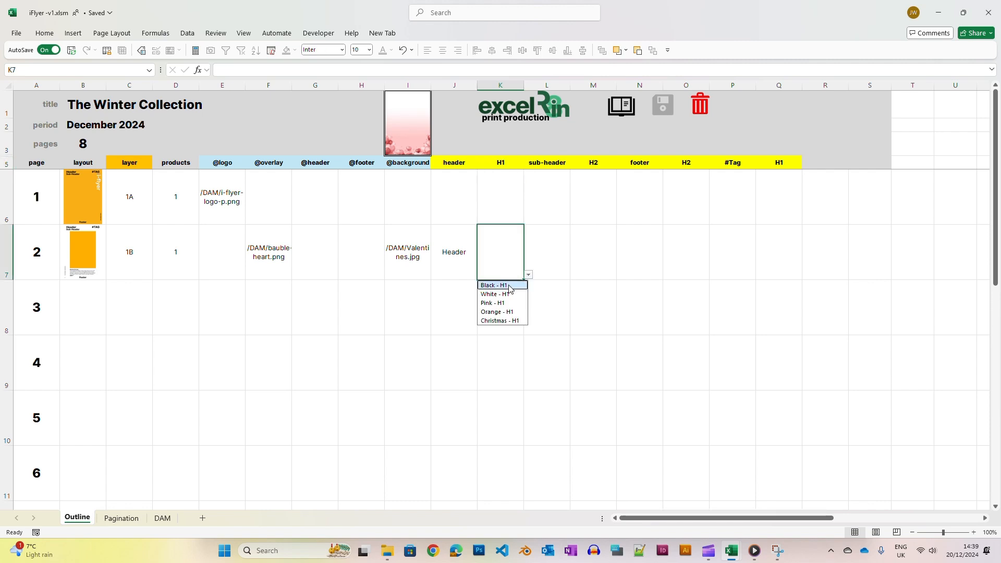
pyautogui.click(509, 286)
pyautogui.click(549, 250)
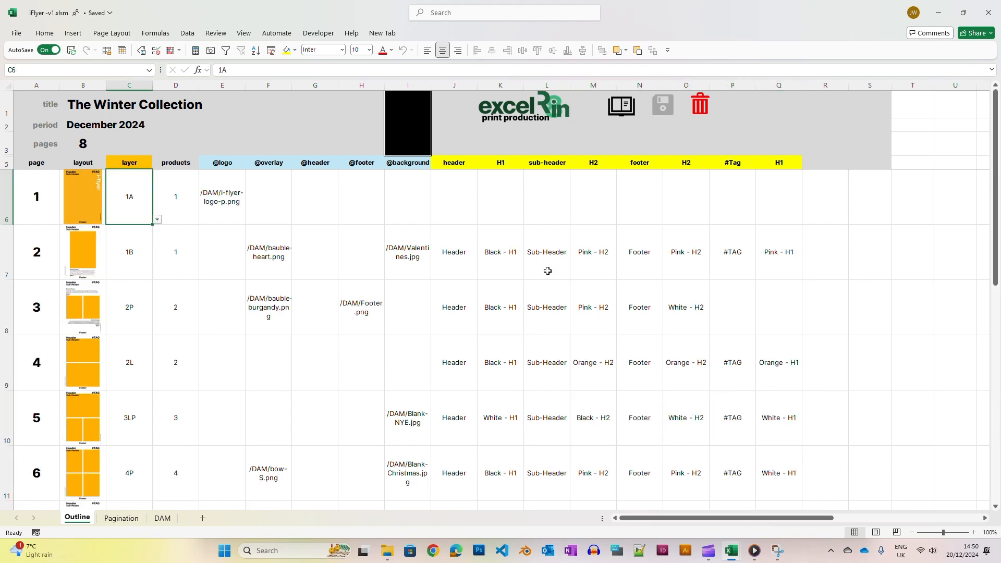
# Generate the pagination from the outline, confirming that existing pagination will be erased
pyautogui.click(621, 111)
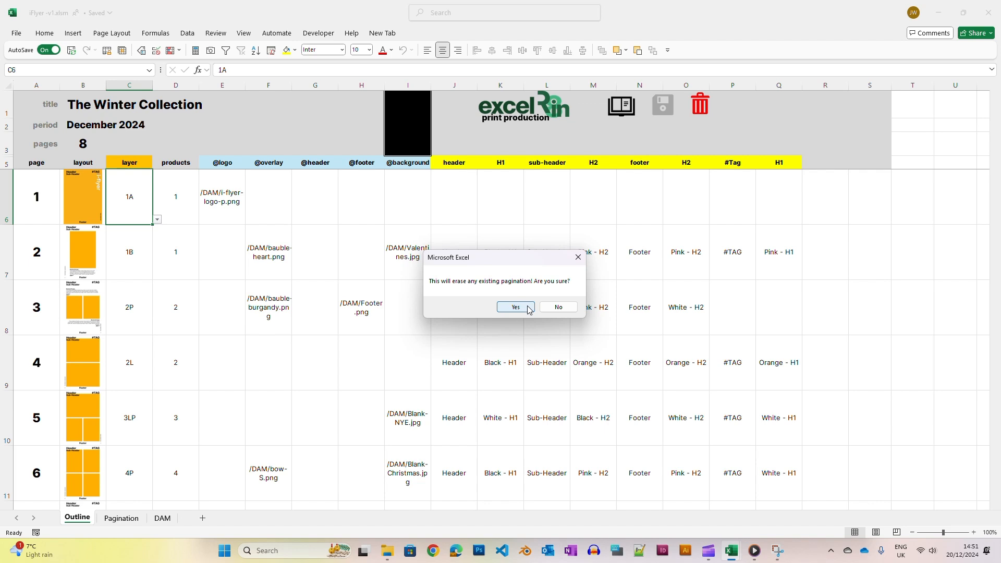
pyautogui.click(528, 309)
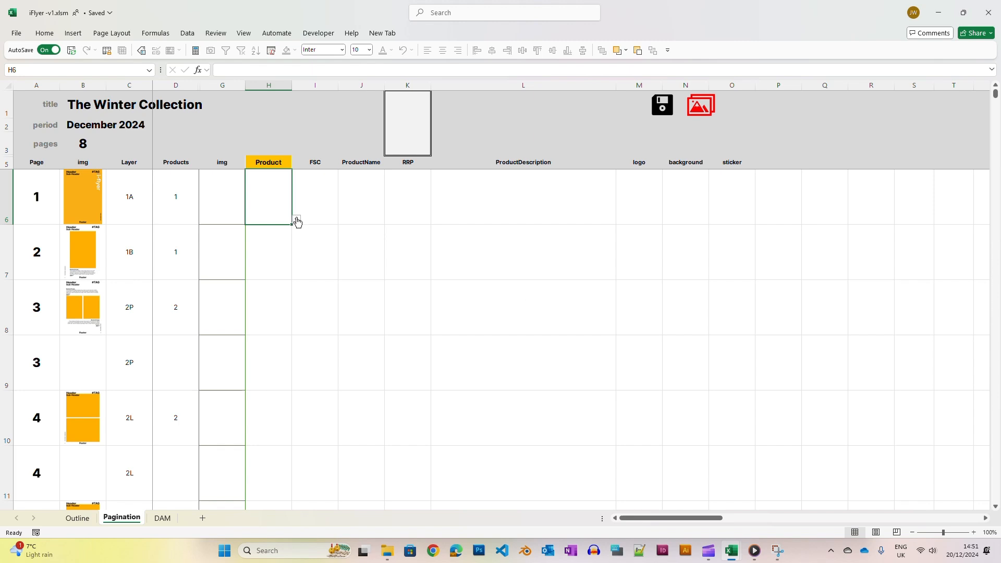
# Switch the pagination's Product column heading to Model
pyautogui.click(287, 166)
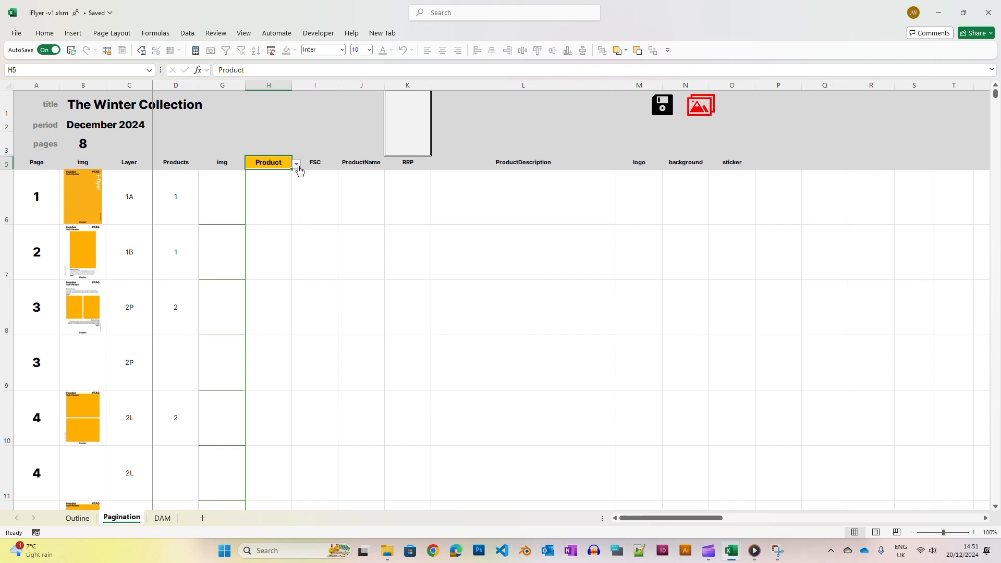
pyautogui.click(297, 165)
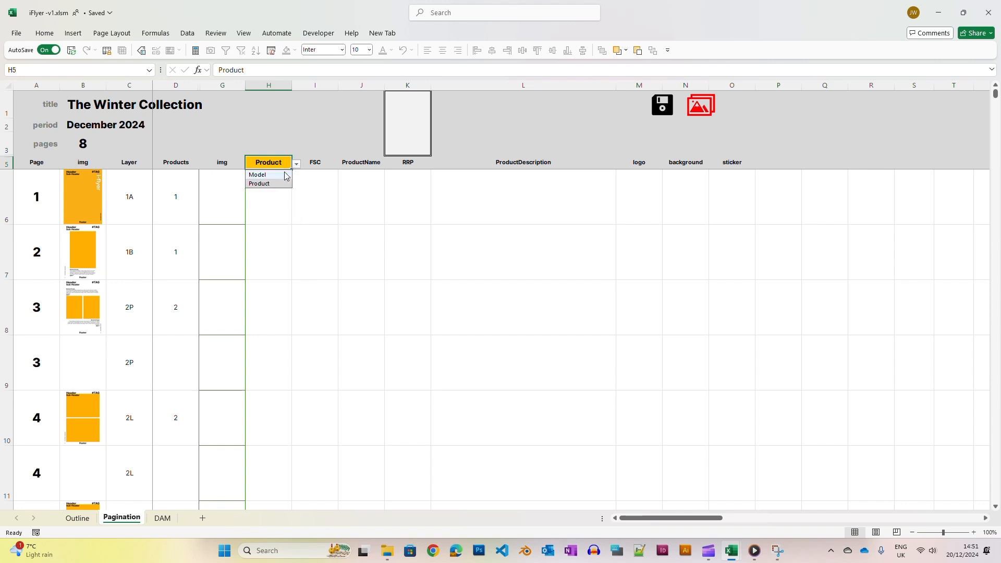
pyautogui.click(284, 176)
pyautogui.click(280, 199)
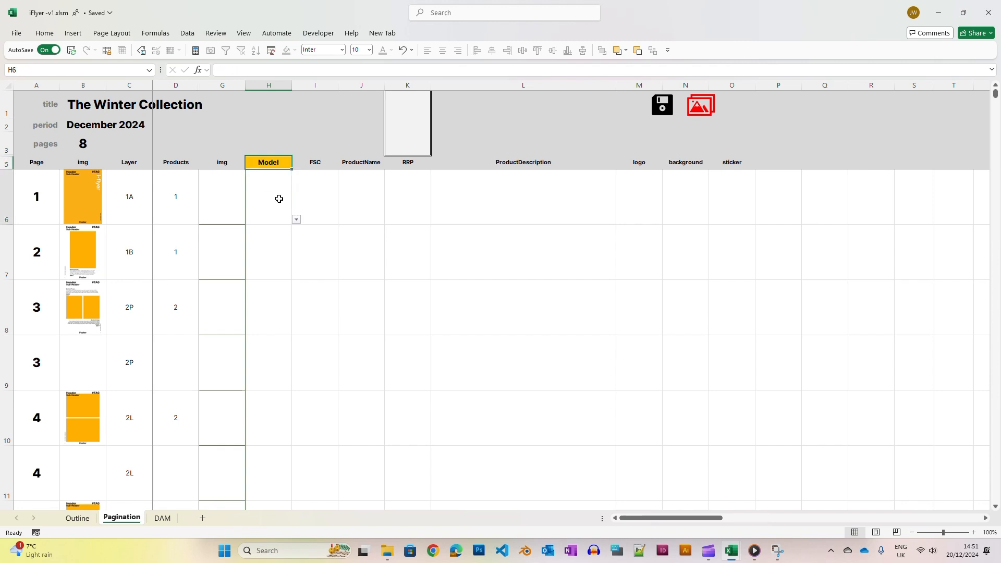
# Assign /DAM/demo/A03.png as page 1's model image
pyautogui.click(296, 219)
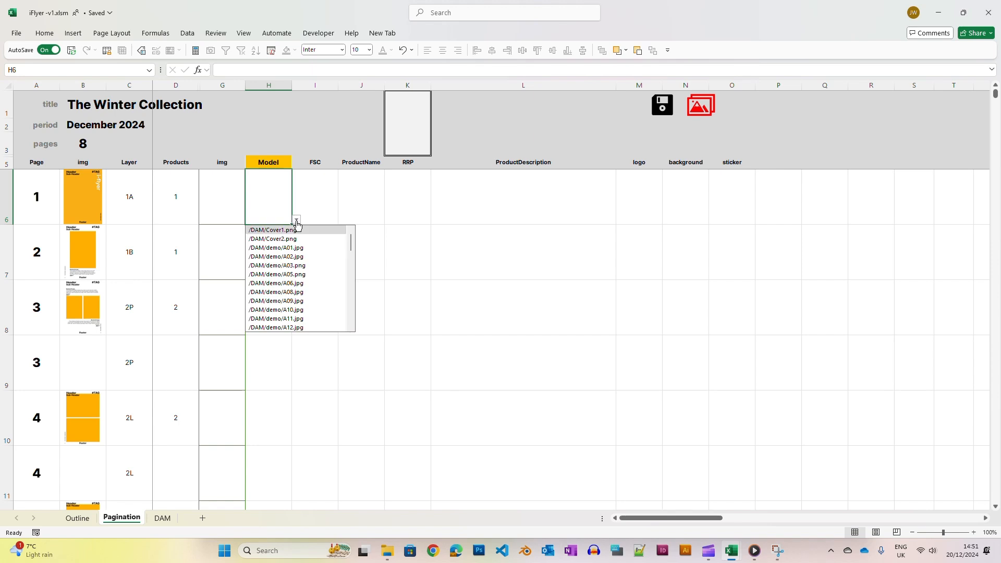
pyautogui.click(293, 266)
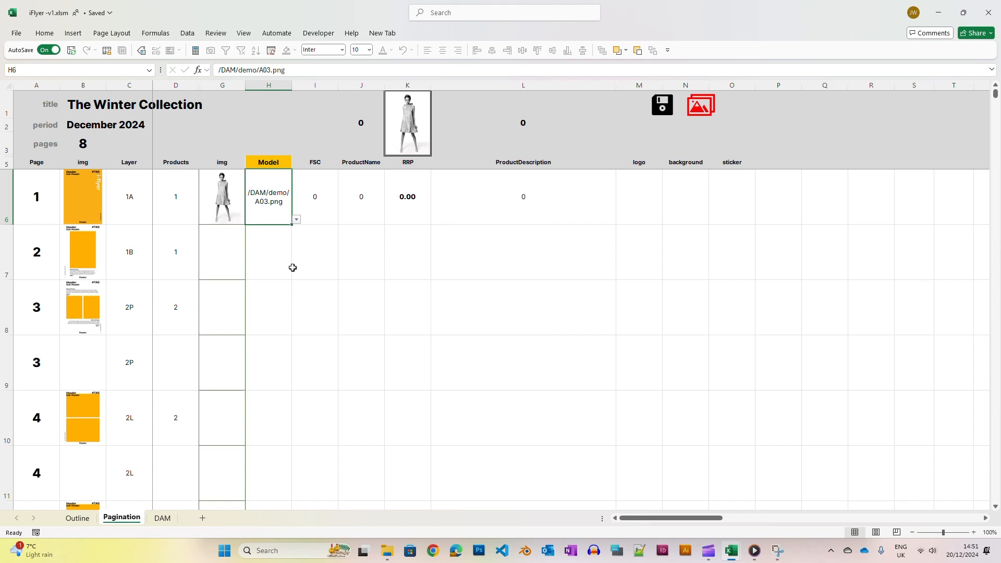
pyautogui.click(292, 267)
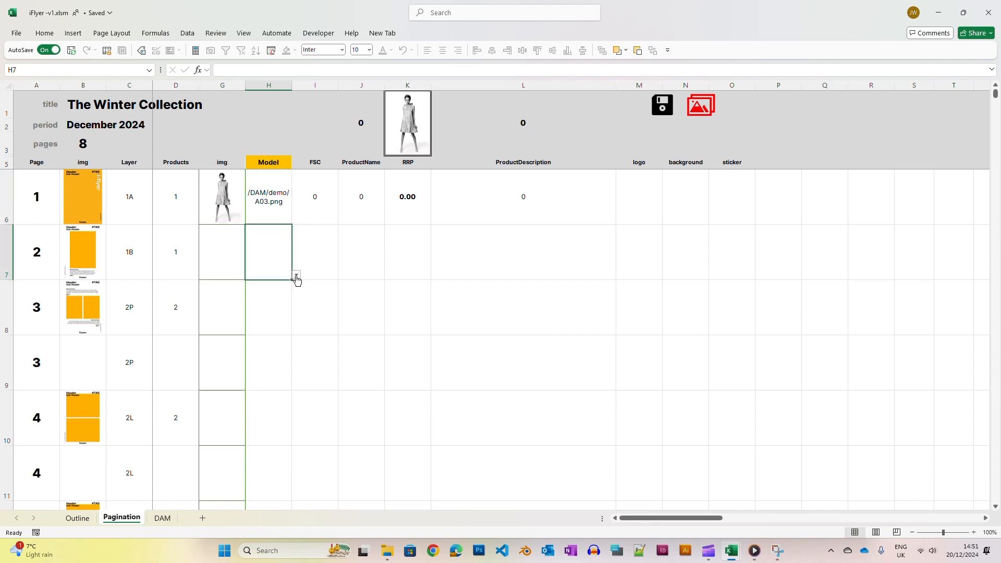
# Assign /DAM/demo/A60.jpg as page 2's model image
pyautogui.click(296, 278)
pyautogui.scroll(-5, 294, 346)
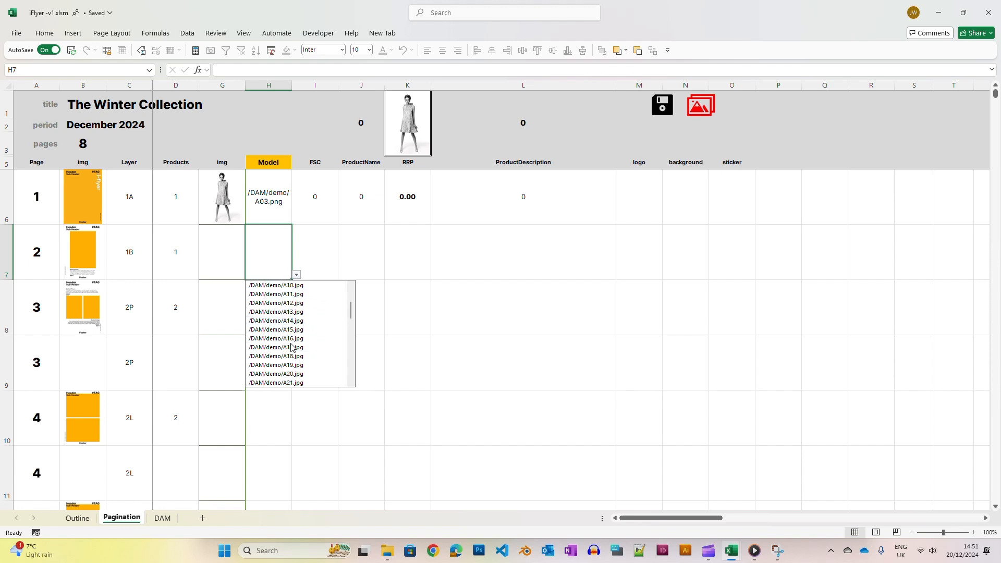
pyautogui.scroll(-1, 292, 347)
pyautogui.scroll(-5, 291, 348)
pyautogui.scroll(1, 293, 349)
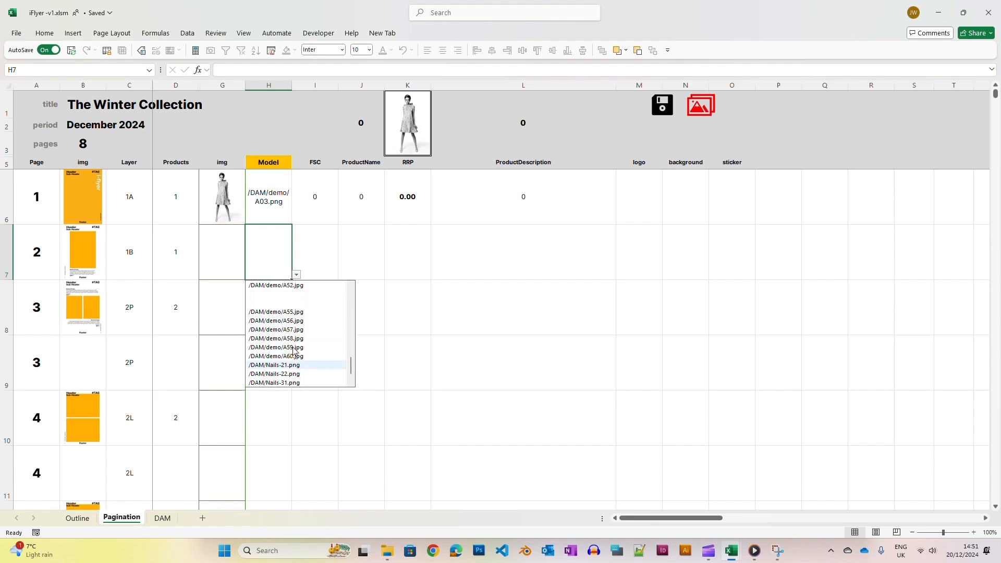
pyautogui.click(287, 356)
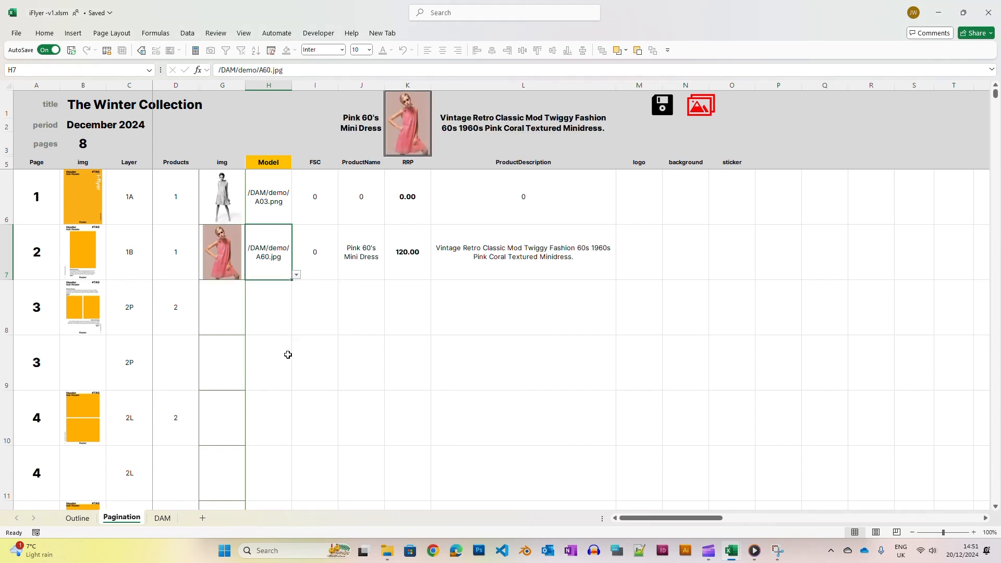
# Enter models /DAM/demo/A57.jpg and A59 for page 3's two products
pyautogui.click(273, 318)
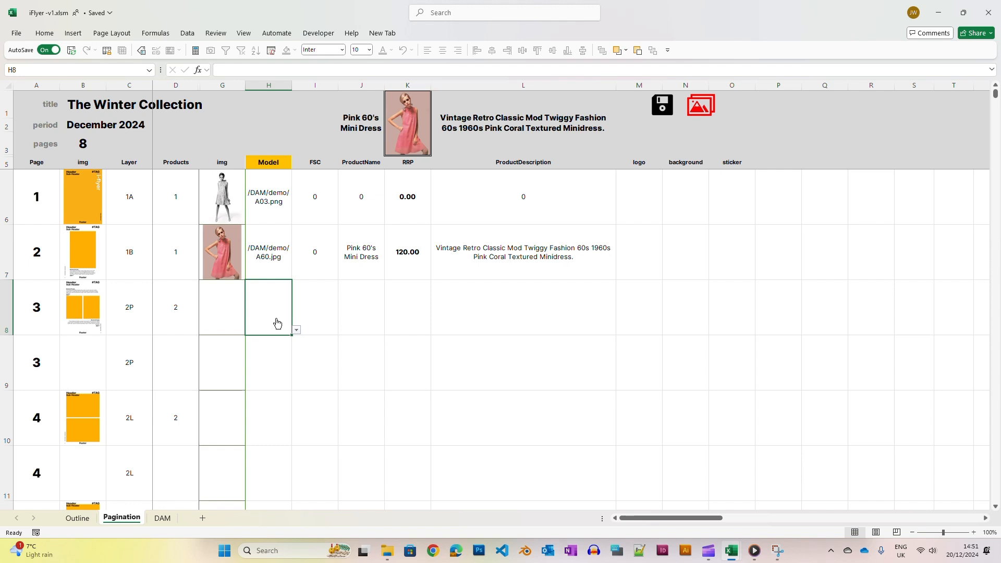
pyautogui.click(296, 330)
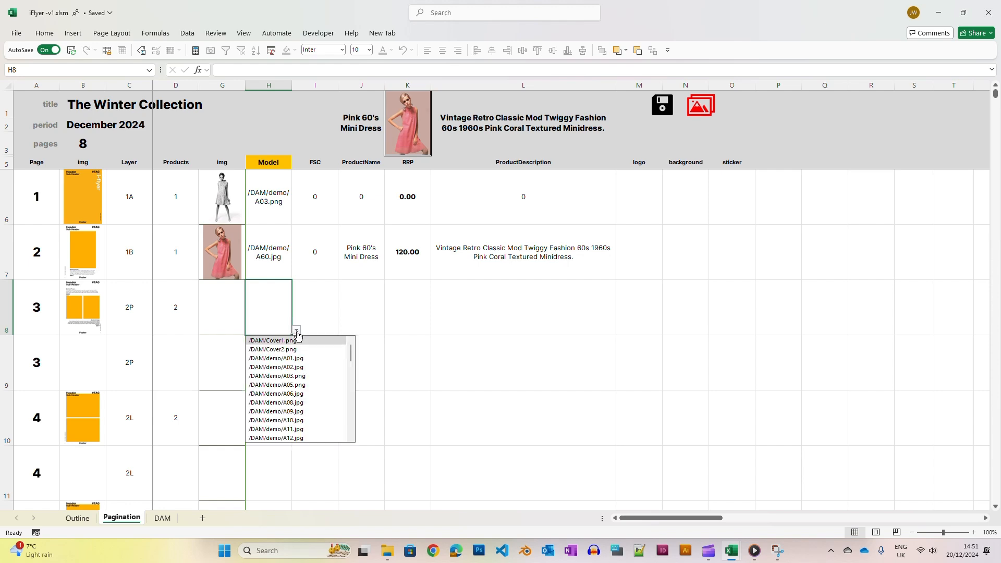
pyautogui.write('a57')
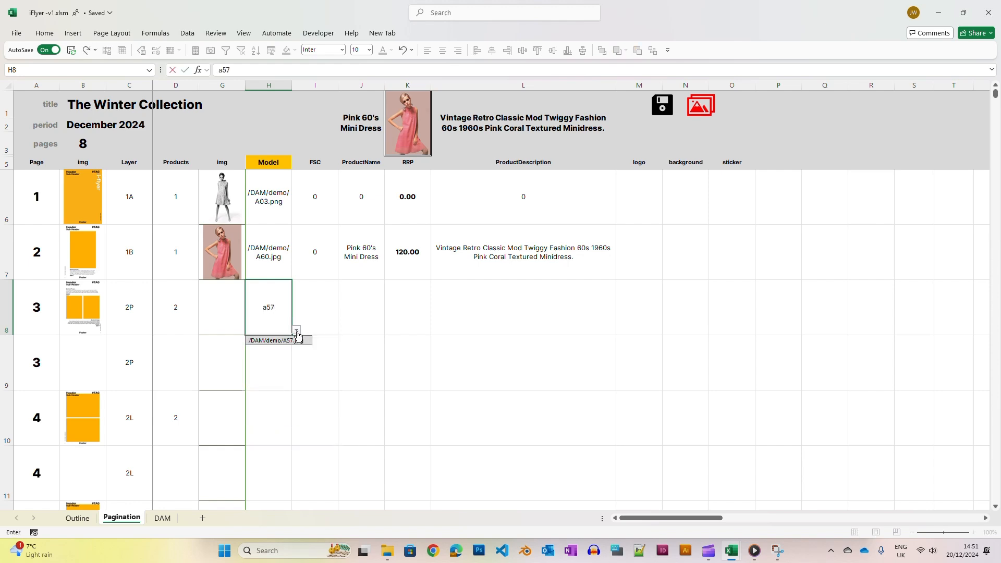
pyautogui.click(297, 339)
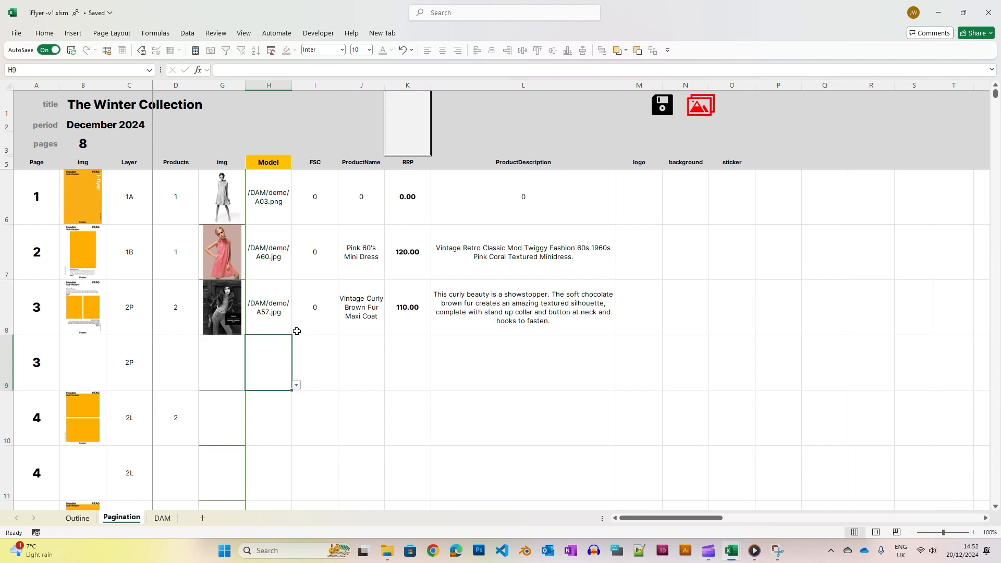
pyautogui.write('A59')
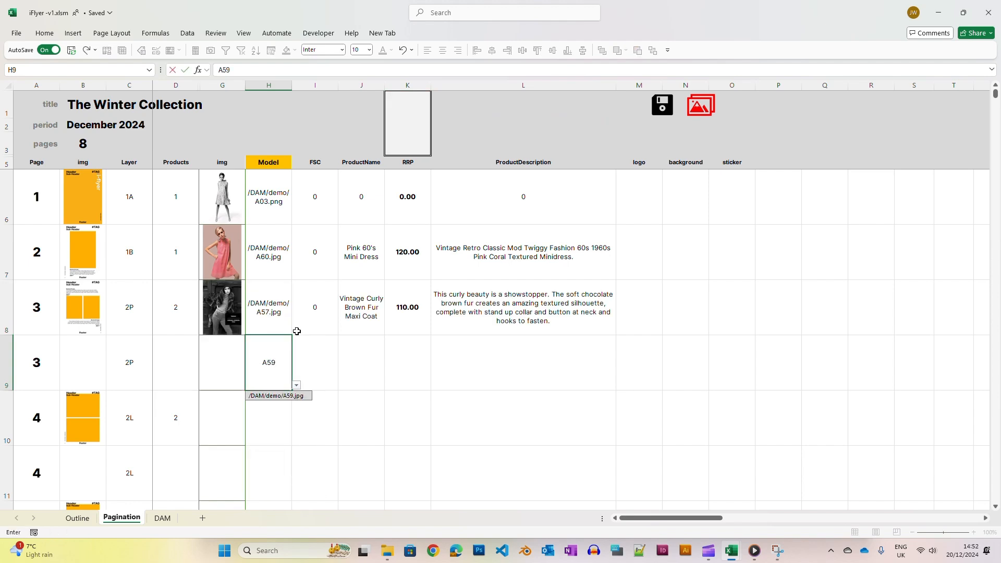
pyautogui.press('Return')
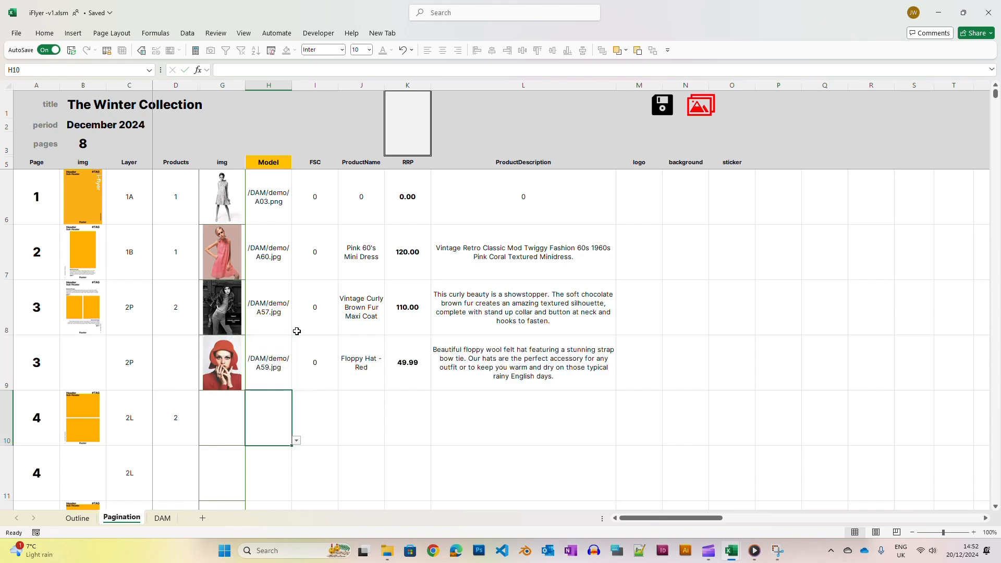
# Enter models A46 and A49 for page 4's two products
pyautogui.write('A46')
pyautogui.press('Return')
pyautogui.write('A49')
pyautogui.press('Return')
# Enter models A44, A43 and A51 for page 5's three products
pyautogui.write('A44')
pyautogui.press('Return')
pyautogui.write('A43.jpg')
pyautogui.press('Return')
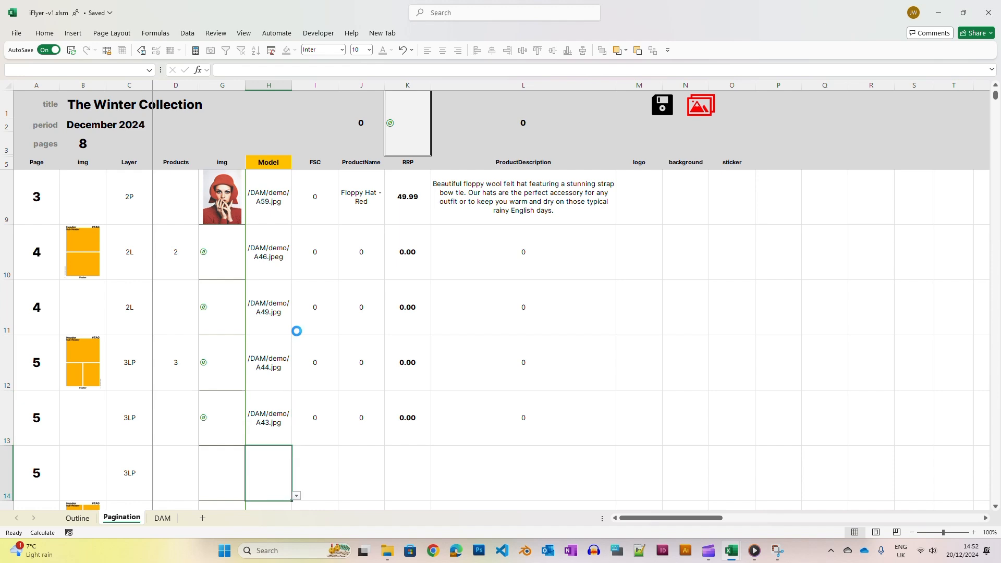
pyautogui.write('A51')
# Enter models A52, A53, A54 and A56 for page 6's four products
pyautogui.press('Return')
pyautogui.write('A52.jpg')
pyautogui.press('Return')
pyautogui.write('A53.jpg')
pyautogui.press('Return')
pyautogui.write('A54.jpg')
pyautogui.press('Return')
pyautogui.write('A56.jpg')
# Enter models A01, A16, A17, A20, A23 and A21 for page 7's six products
pyautogui.press('Return')
pyautogui.write('A01.jpg')
pyautogui.press('Return')
pyautogui.write('A16.jpg')
pyautogui.press('Return')
pyautogui.write('A17.jpg')
pyautogui.press('Return')
pyautogui.write('A20.jpg')
pyautogui.press('Return')
pyautogui.write('A23.jpg')
pyautogui.press('Return')
pyautogui.write('A21.jpg')
# Enter models A10, A12, A13, A08 and A27 for page 8's products
pyautogui.press('Return')
pyautogui.write('A10.jpg')
pyautogui.press('Return')
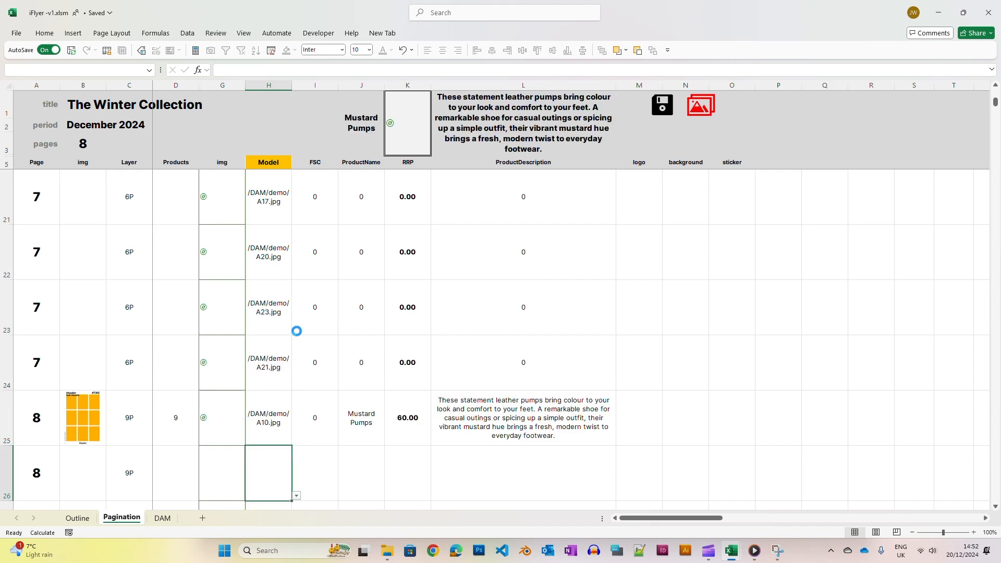
pyautogui.write('A12')
pyautogui.press('Return')
pyautogui.write('A13')
pyautogui.press('Return')
pyautogui.write('A08')
pyautogui.press('Return')
pyautogui.write('A27')
pyautogui.press('Return')
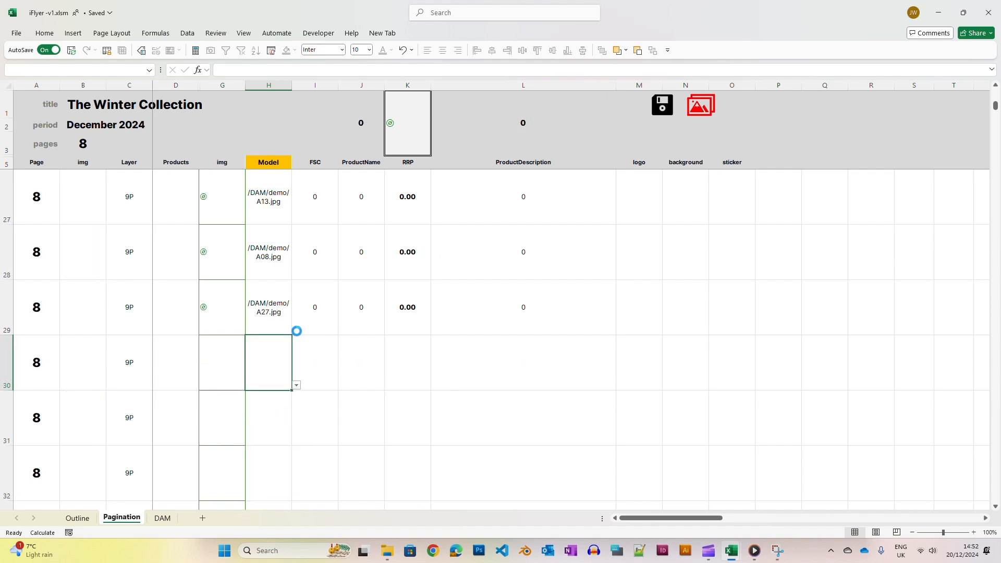
# Export the pagination to brochure.csv and dismiss the completion notice
pyautogui.click(669, 119)
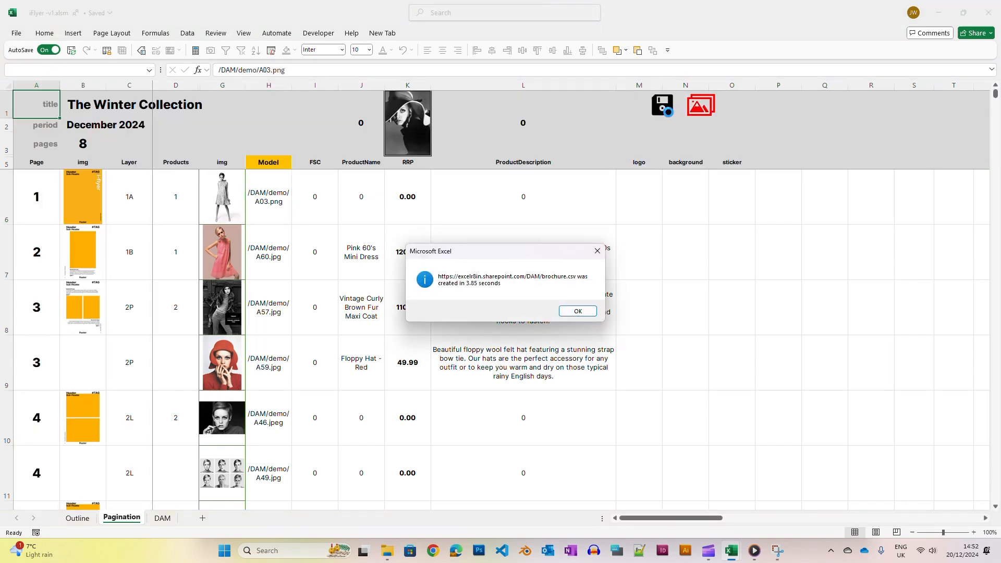
pyautogui.click(591, 312)
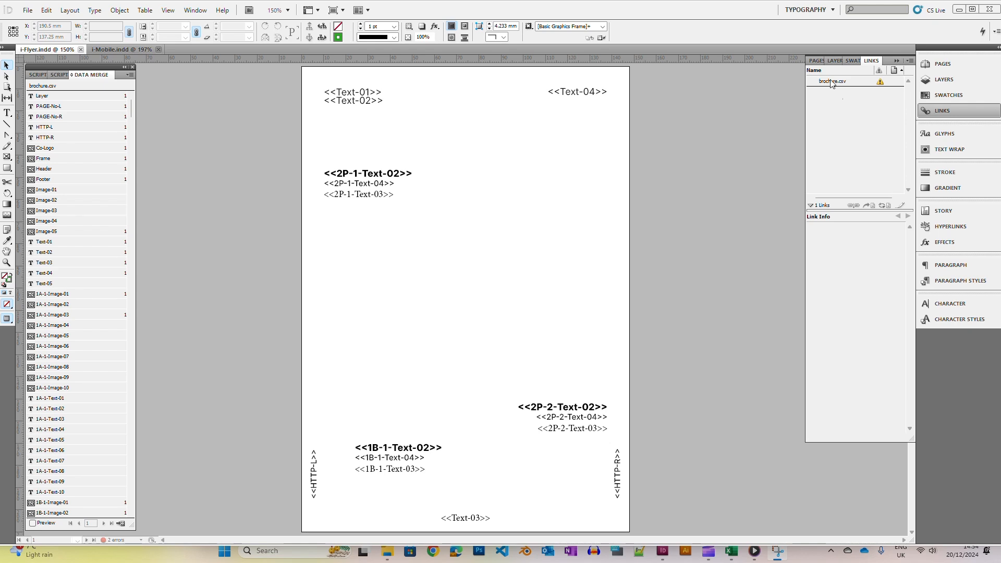
# Switch to InDesign, update the brochure.csv link and turn on the data merge preview
pyautogui.rightClick(830, 82)
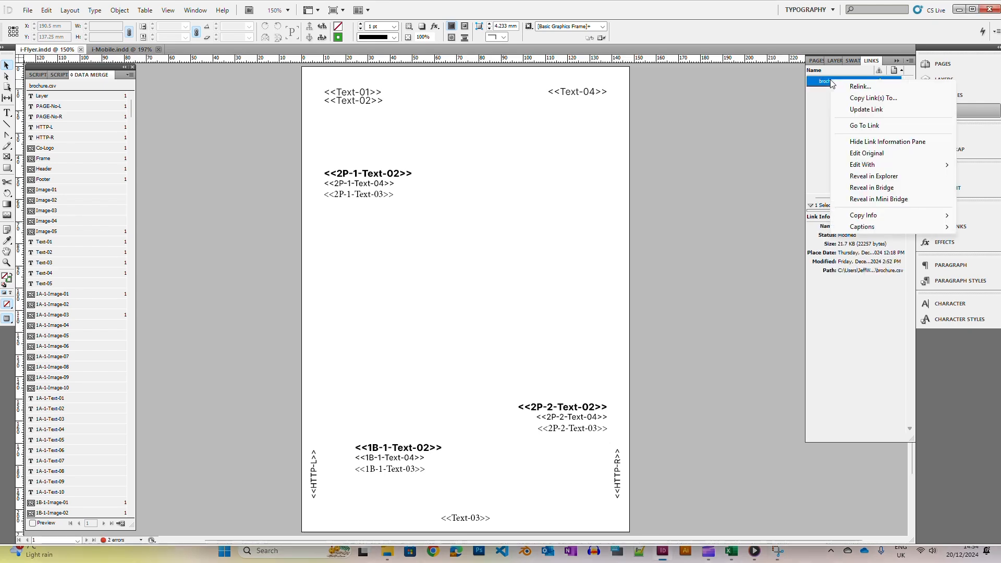
pyautogui.click(865, 109)
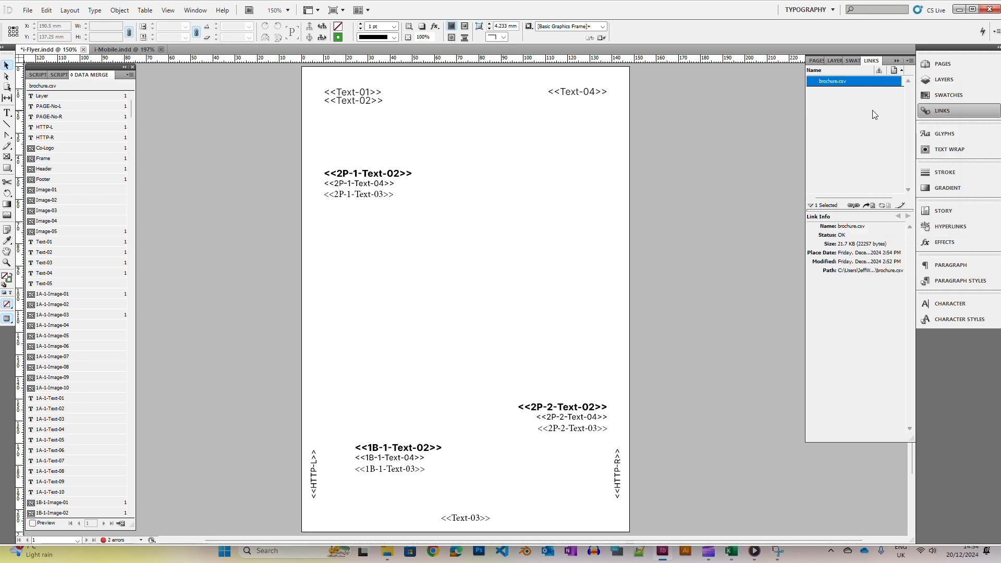
pyautogui.click(32, 523)
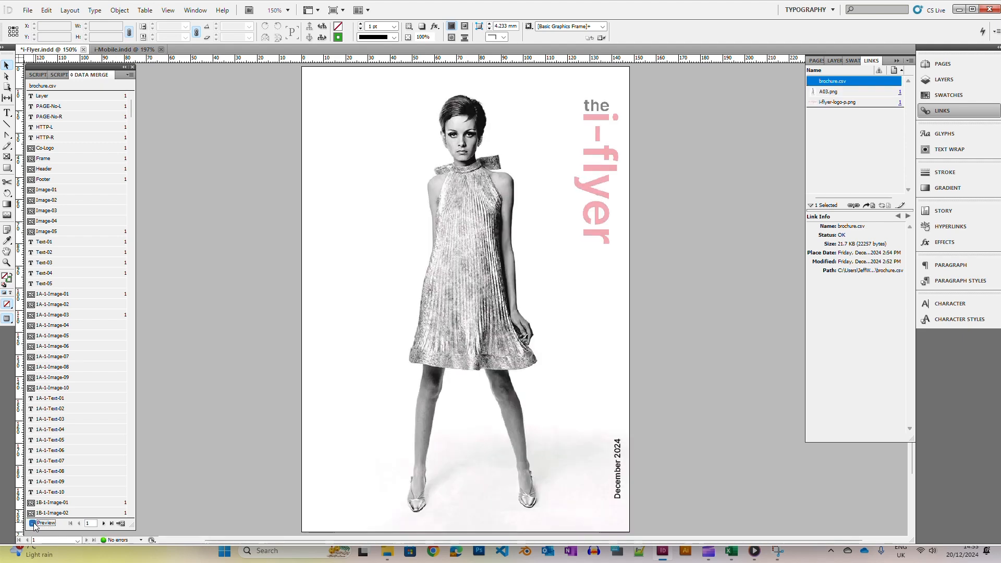
# Step through the merged preview records page by page
pyautogui.click(104, 523)
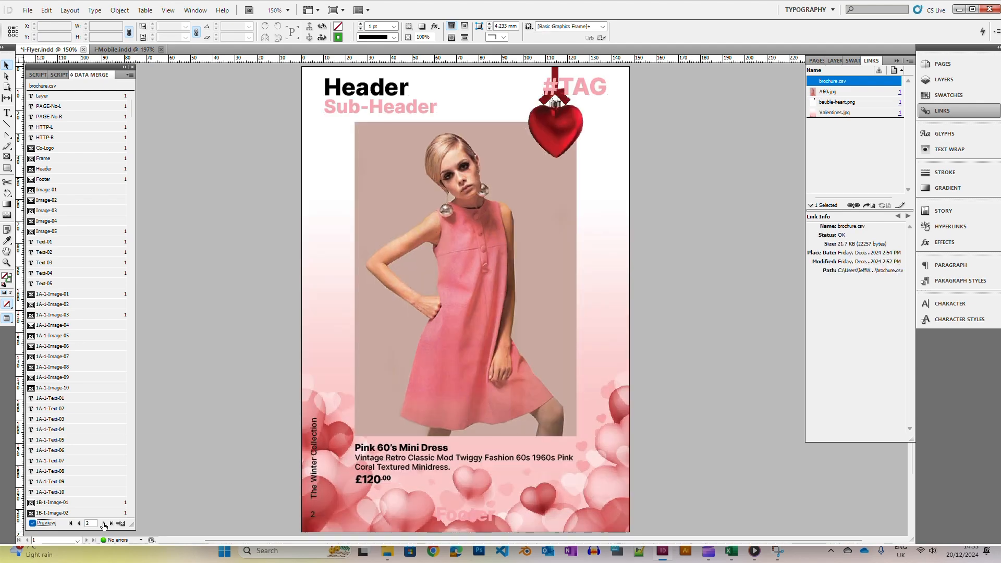
pyautogui.click(103, 523)
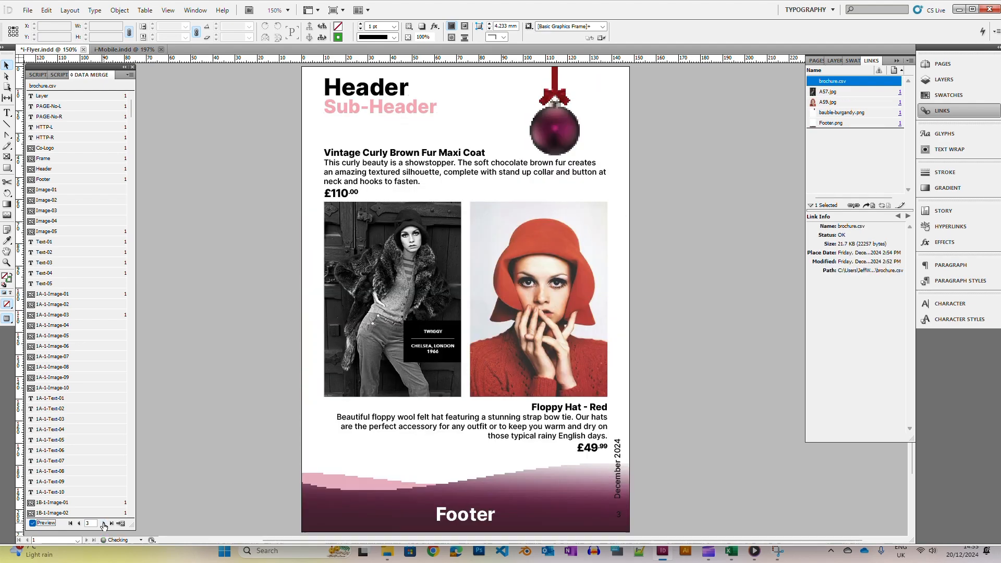
pyautogui.click(103, 523)
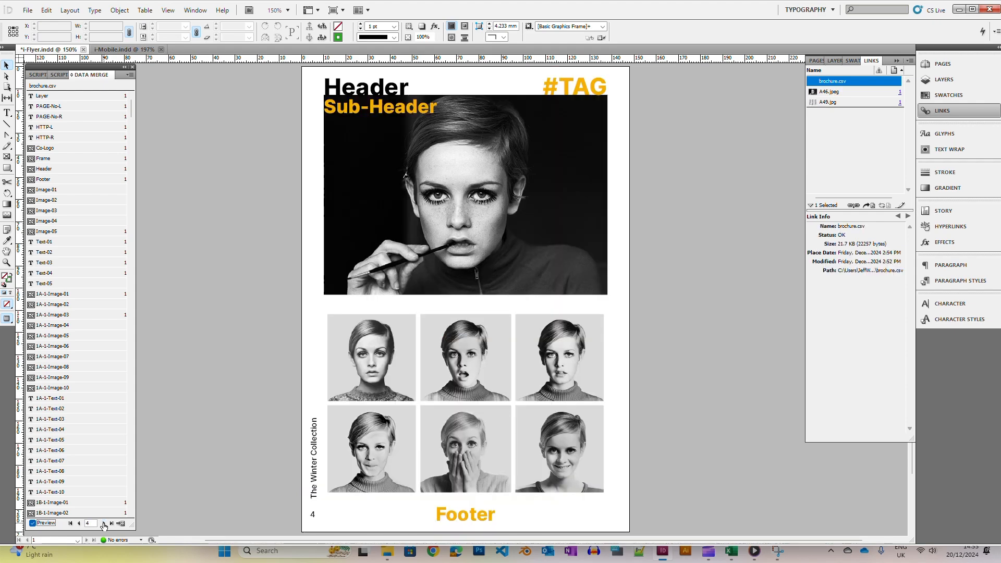
pyautogui.click(104, 523)
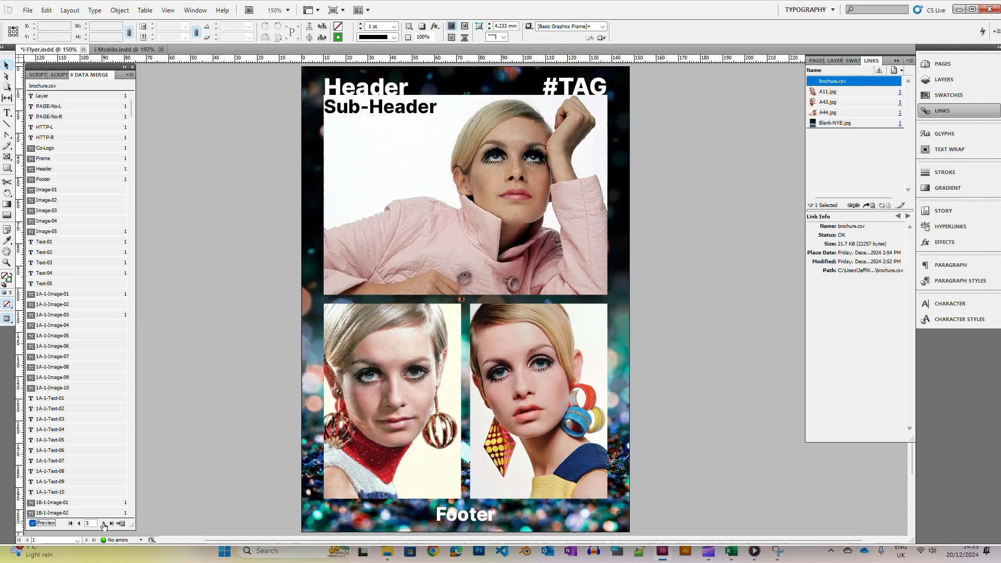
pyautogui.click(103, 523)
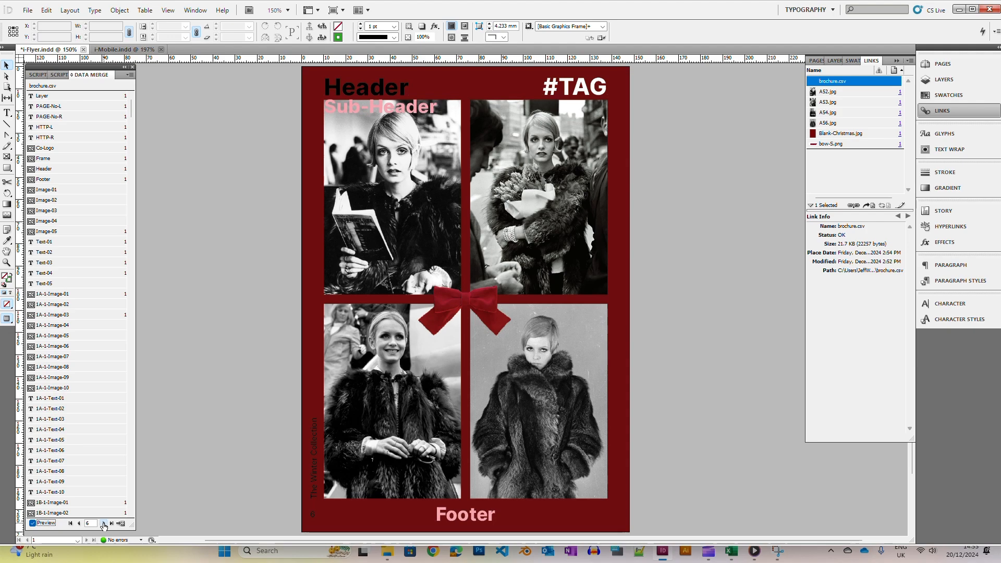
pyautogui.click(103, 524)
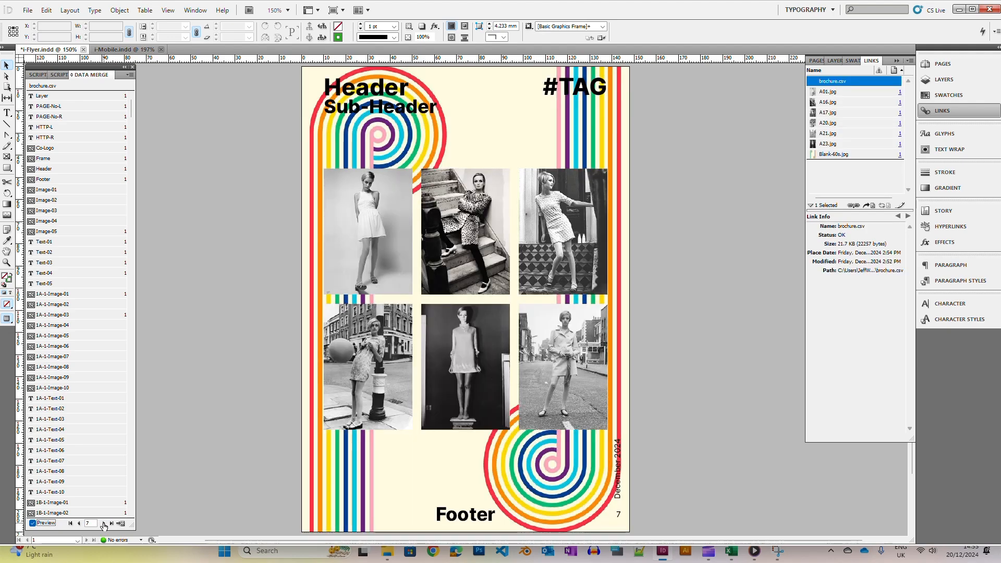
# Create a merged document from all records as single records and dismiss the overset text notice
pyautogui.click(103, 523)
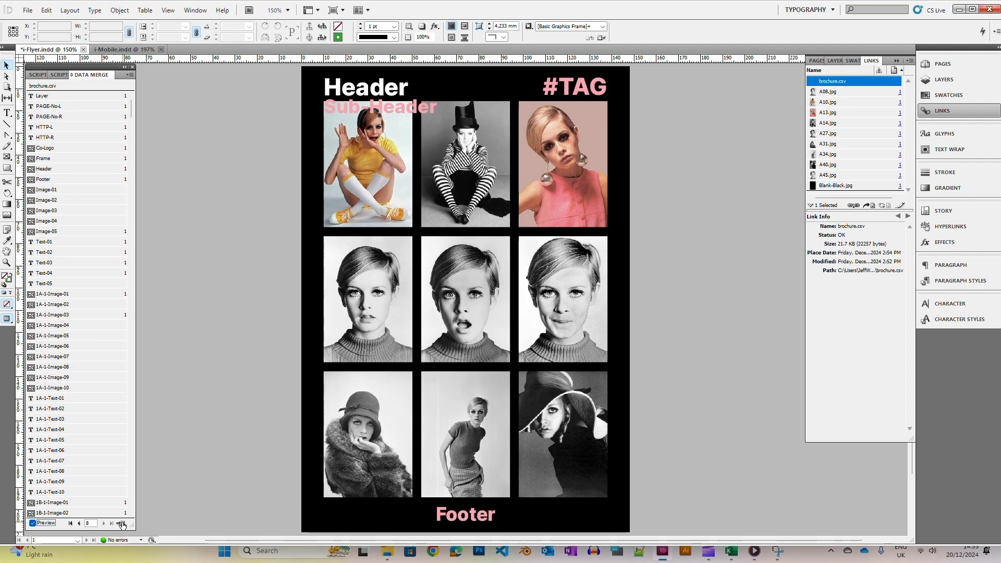
pyautogui.click(121, 523)
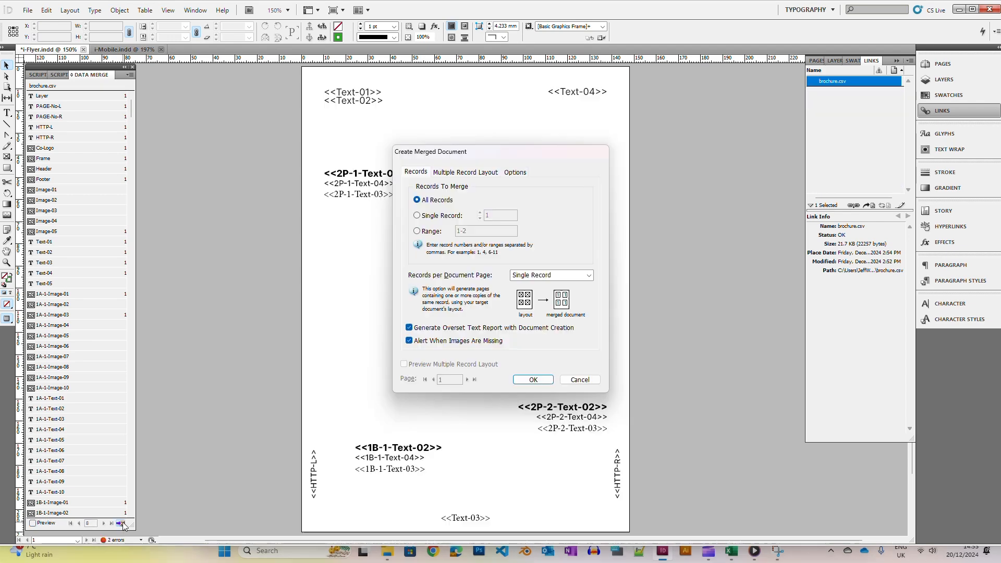
pyautogui.click(530, 380)
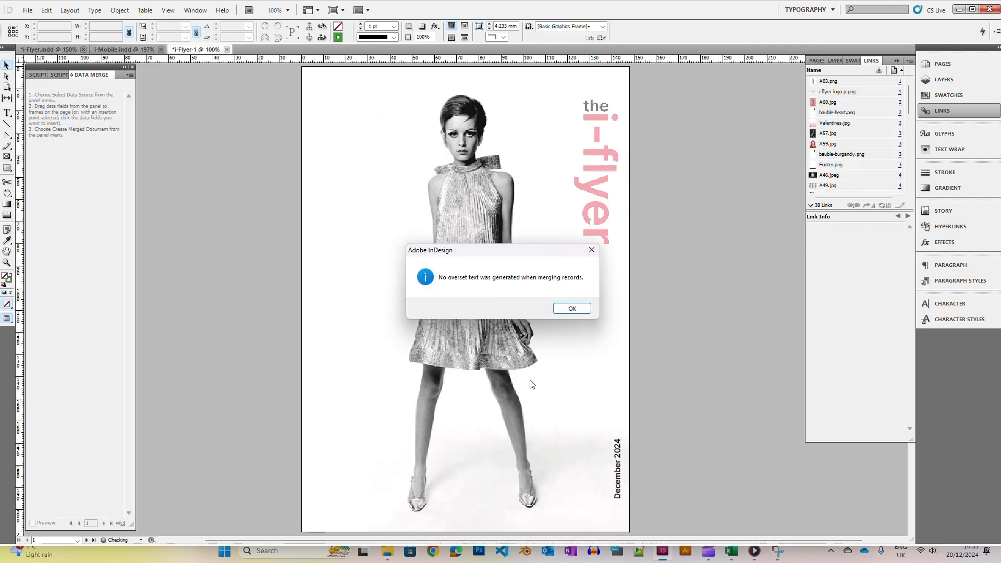
pyautogui.click(571, 310)
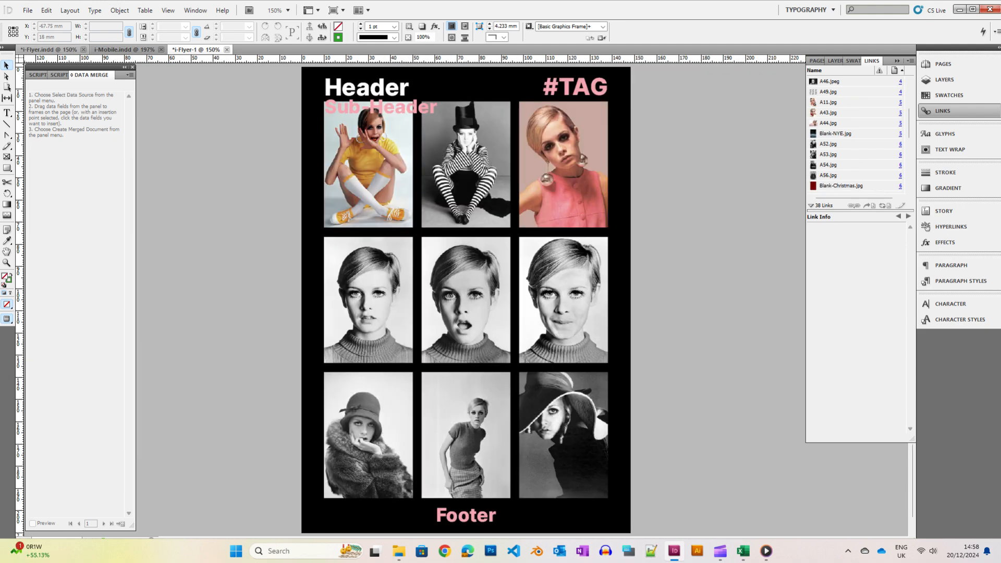
# Switch to the i-Mobile document, update its brochure.csv link and turn on the data merge preview
pyautogui.click(124, 50)
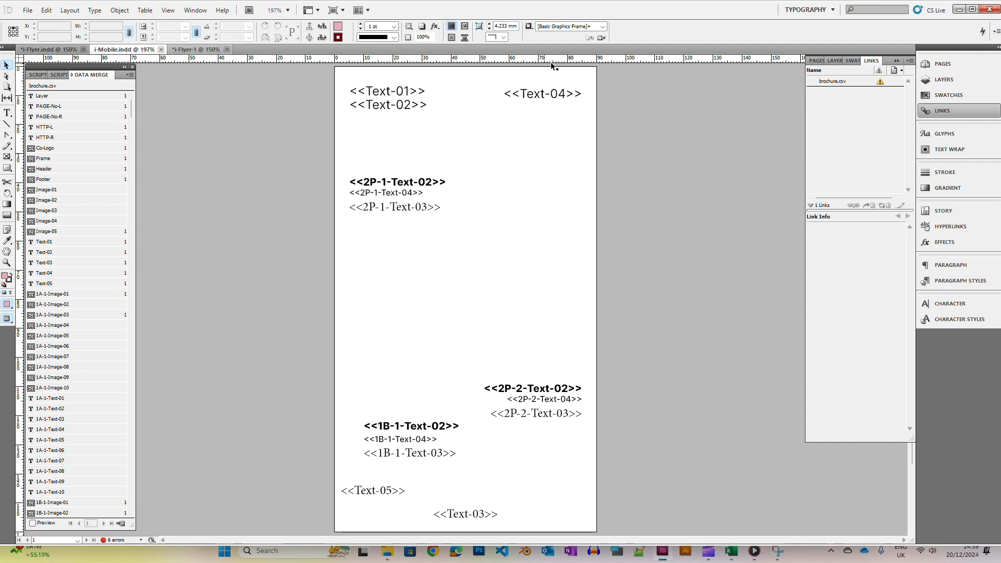
pyautogui.click(832, 84)
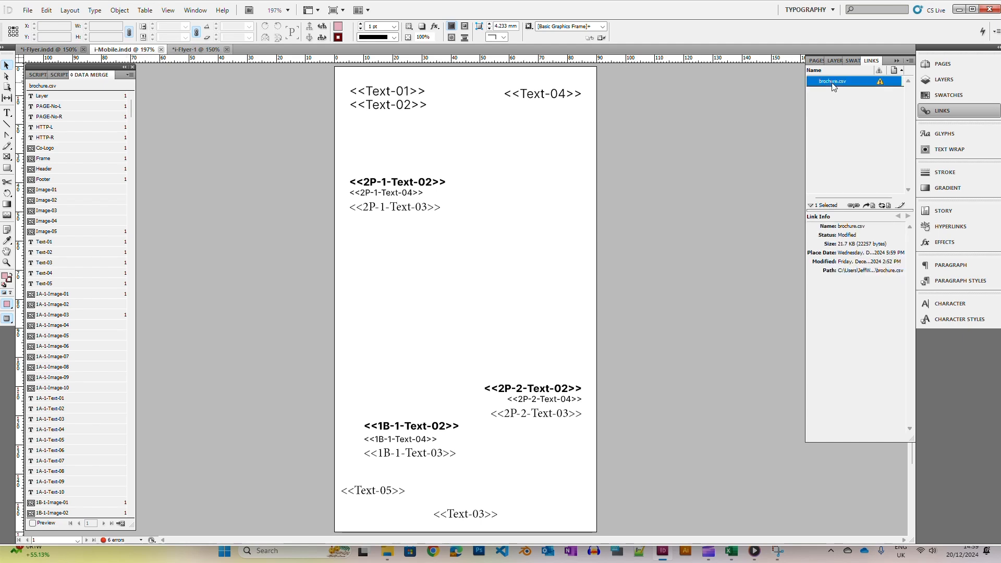
pyautogui.rightClick(832, 85)
pyautogui.click(867, 112)
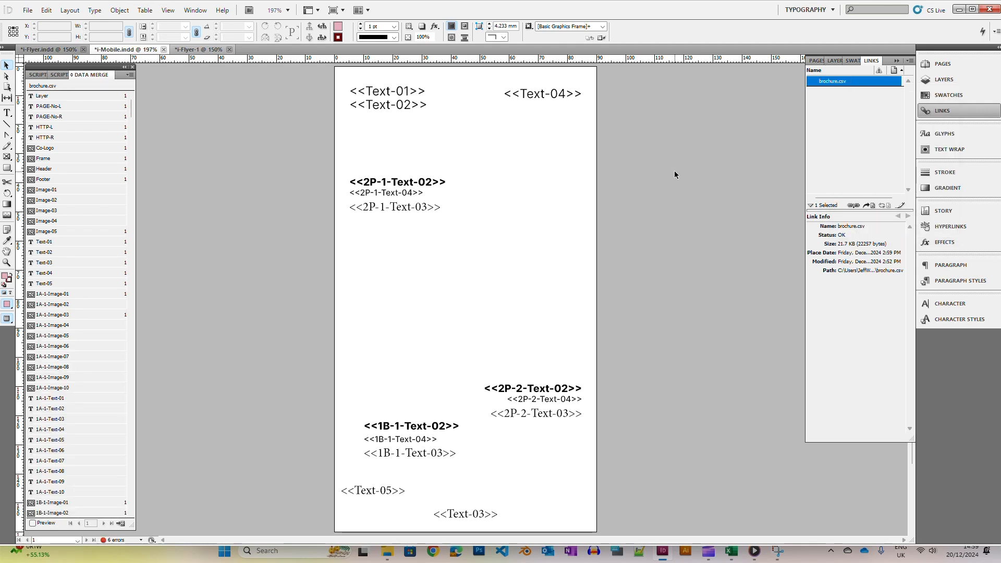
pyautogui.click(32, 522)
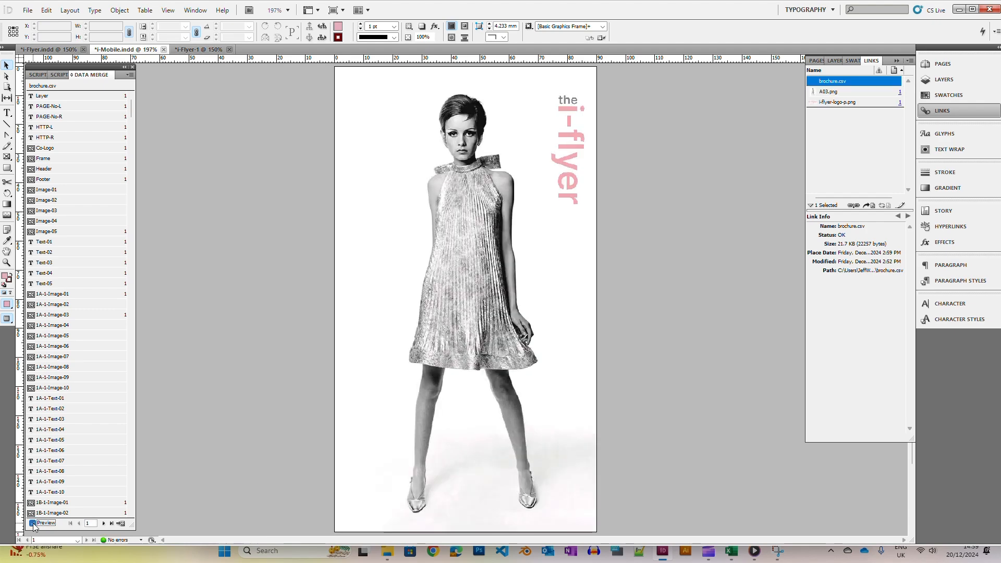
# Step through the i-Mobile merged preview records page by page
pyautogui.click(104, 523)
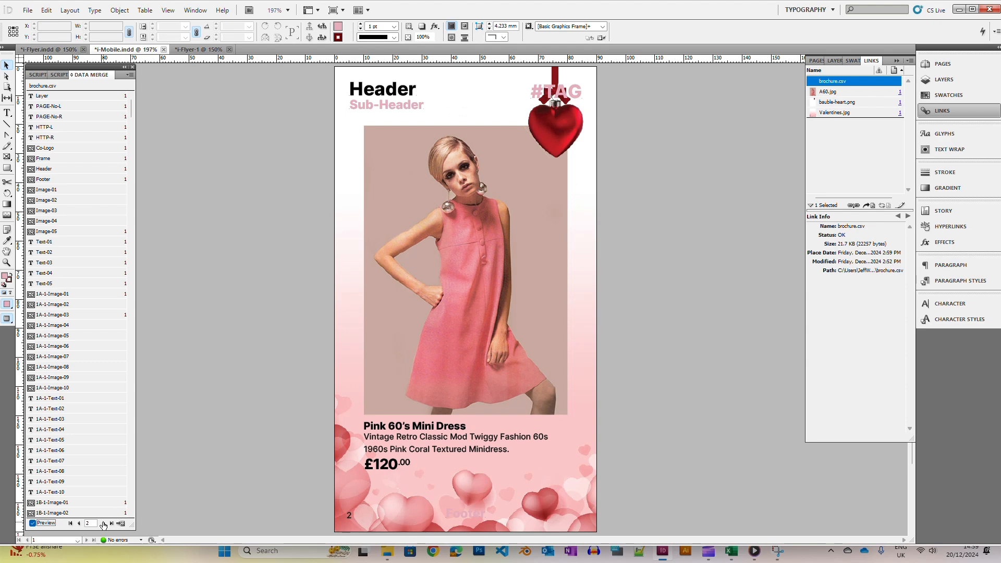
pyautogui.click(104, 523)
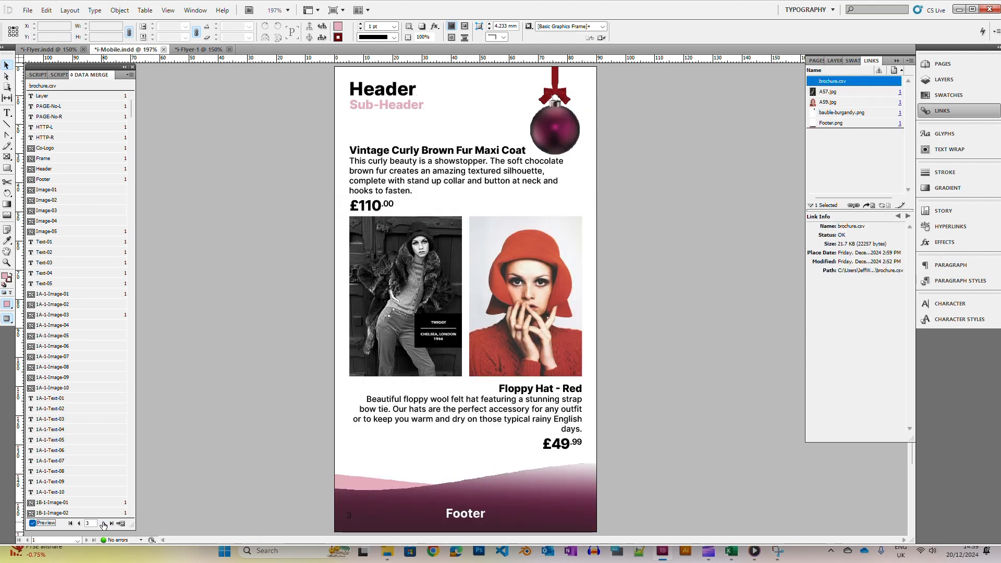
pyautogui.click(104, 522)
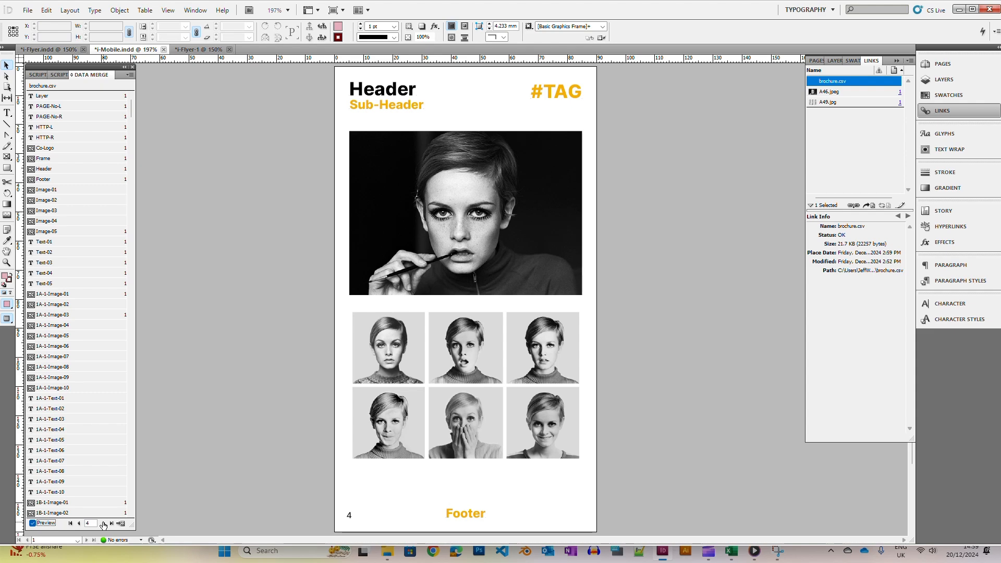
pyautogui.click(103, 523)
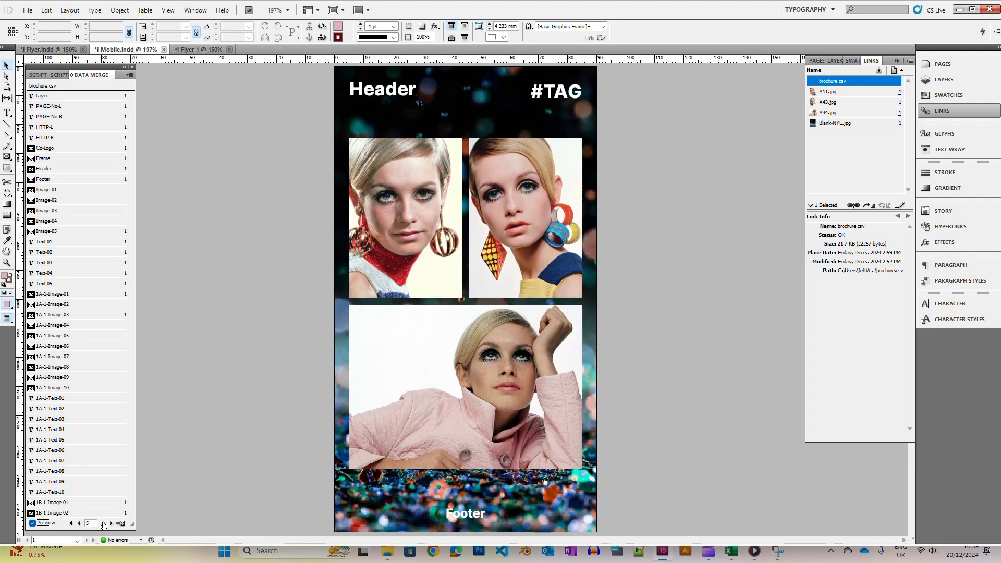
pyautogui.click(103, 522)
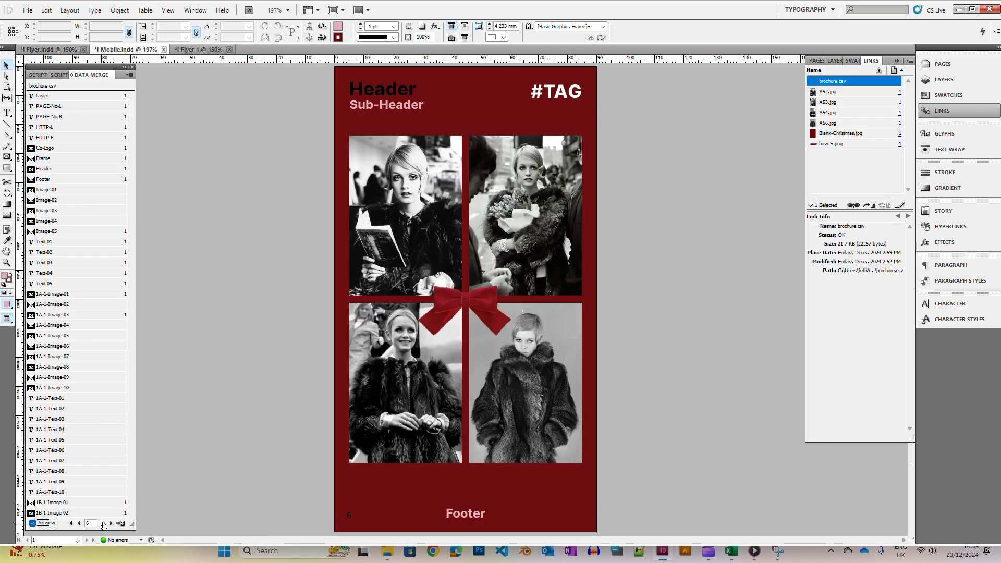
pyautogui.click(103, 522)
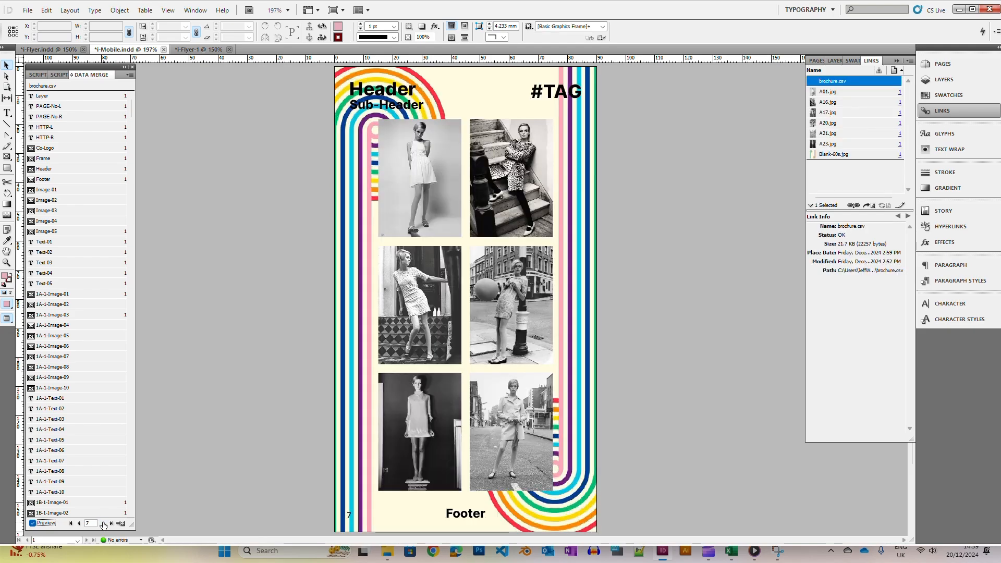
pyautogui.click(103, 522)
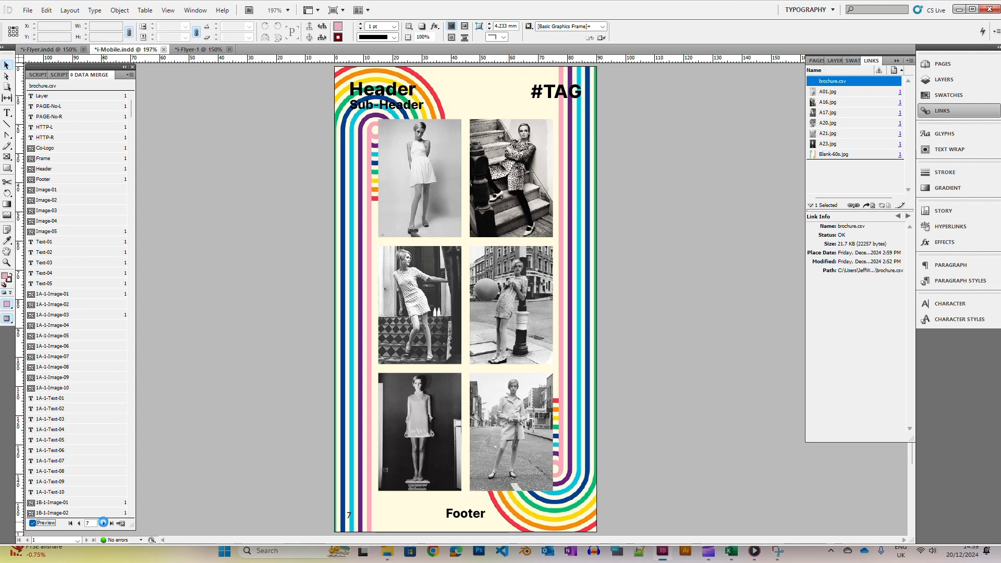